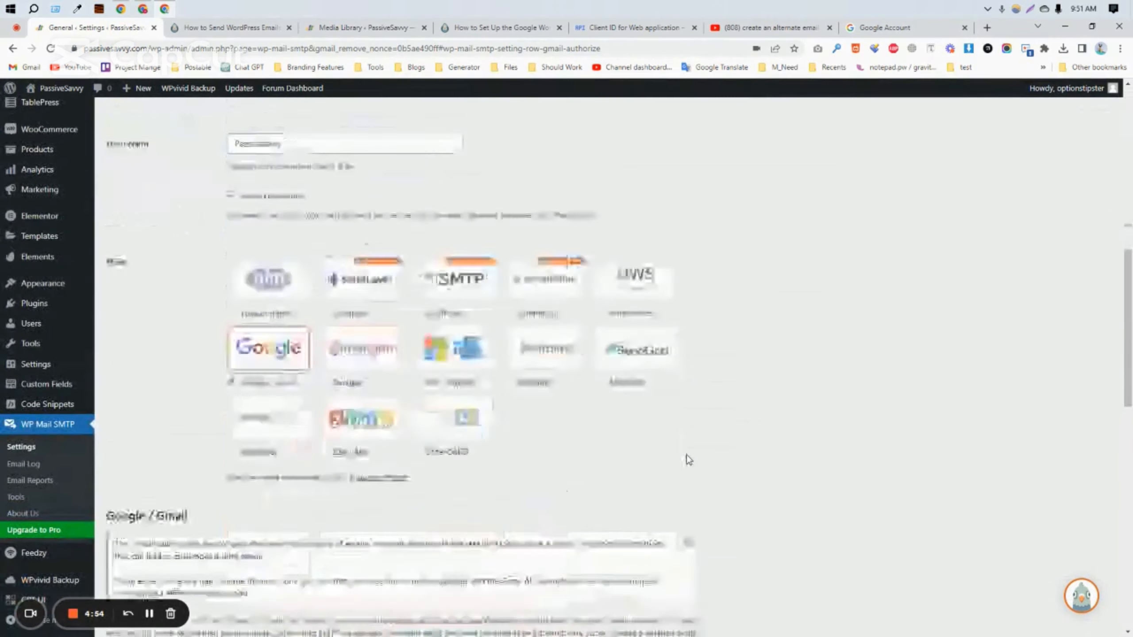
Step: Select Google / Gmail as the WP Mail SMTP mailer
scroll(687, 458, up, 11)
scroll(448, 408, down, 5)
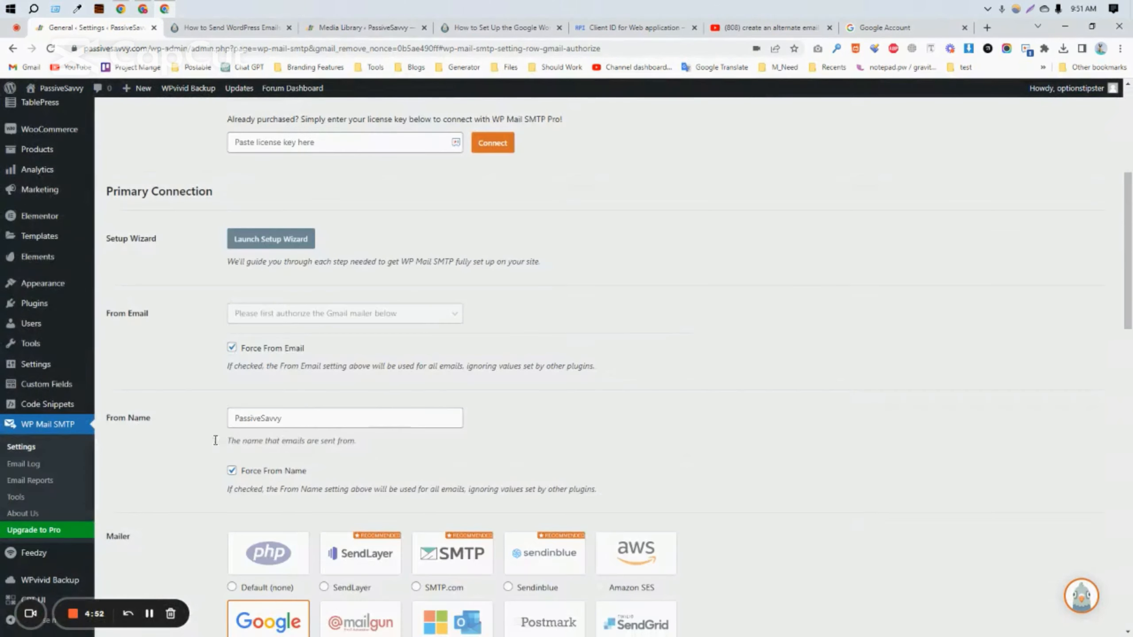
scroll(496, 321, up, 6)
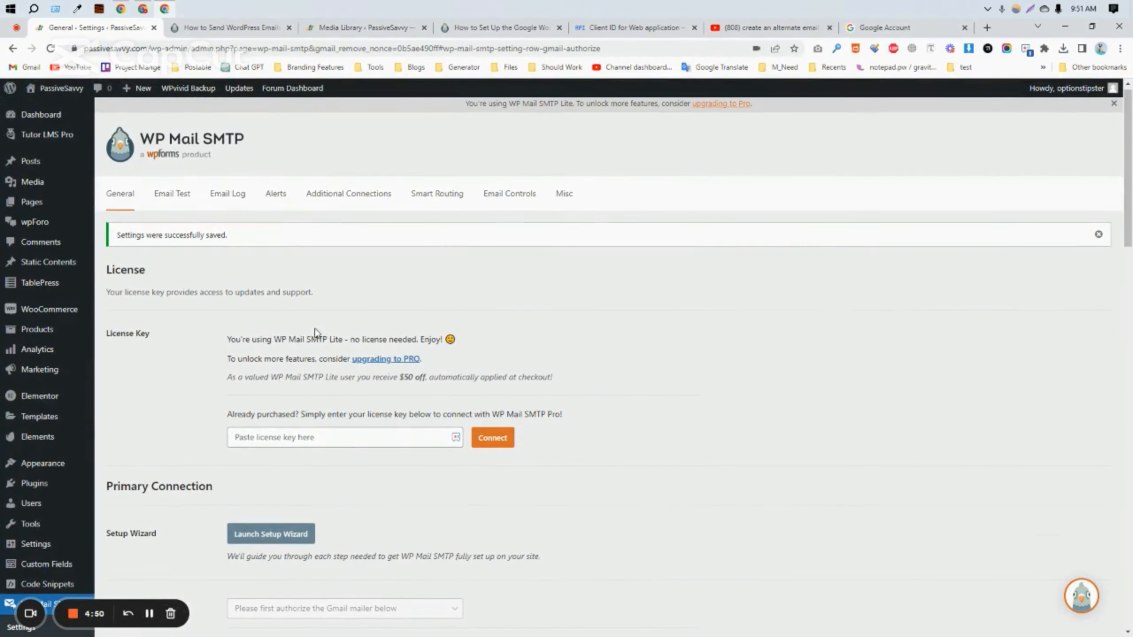
mouse_move(58, 493)
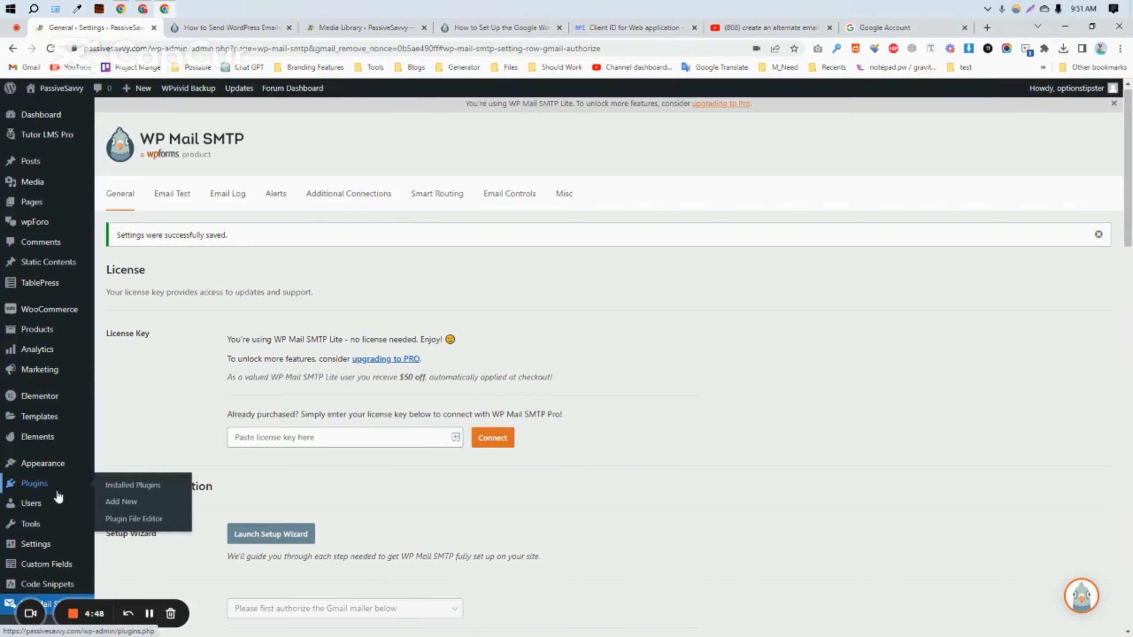
scroll(18, 536, down, 3)
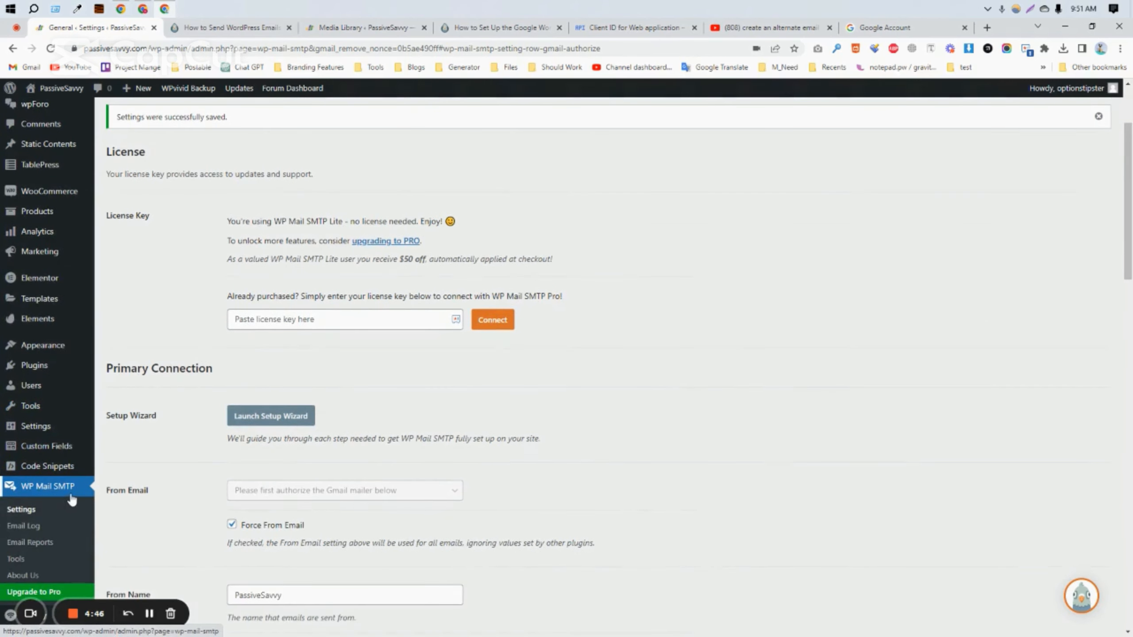
scroll(215, 468, up, 3)
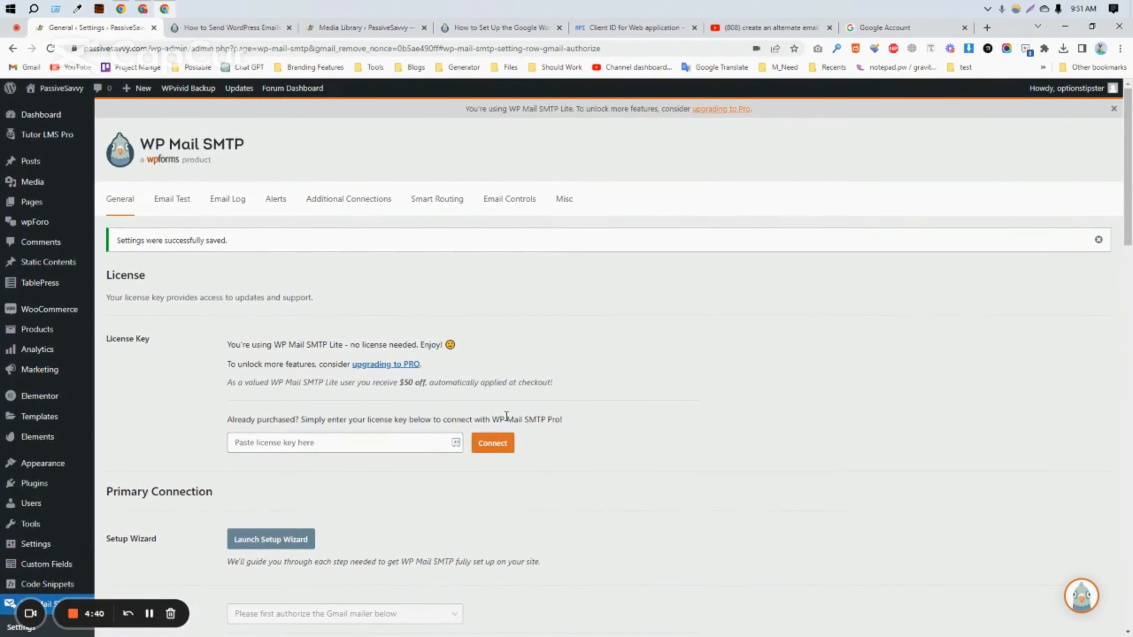
scroll(506, 416, down, 5)
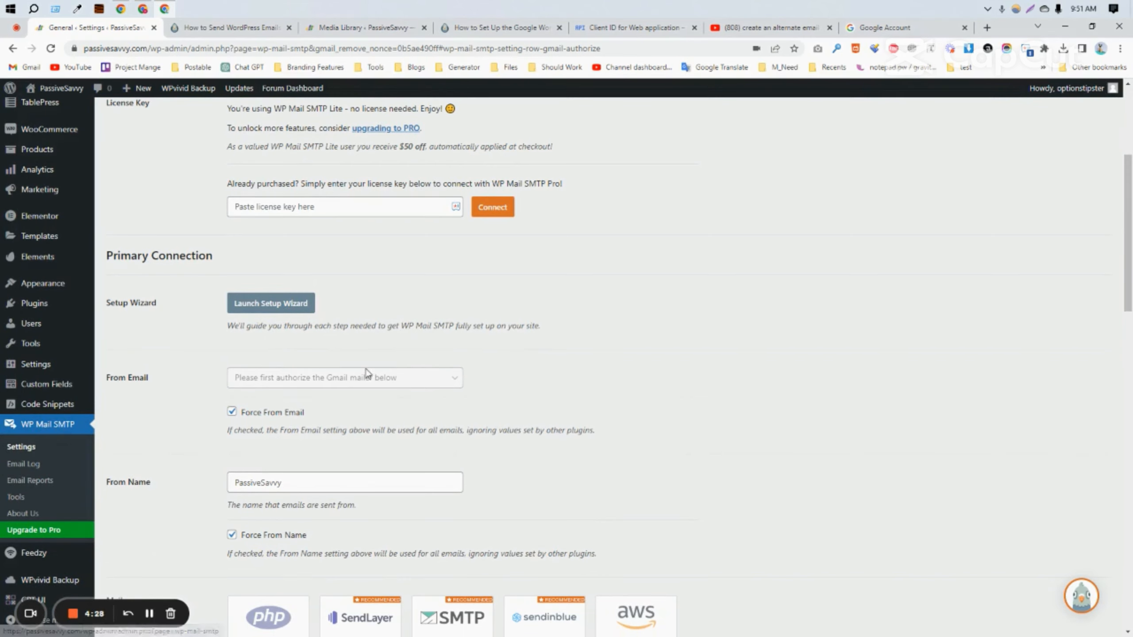
scroll(346, 371, up, 1)
scroll(318, 412, down, 3)
scroll(318, 411, down, 5)
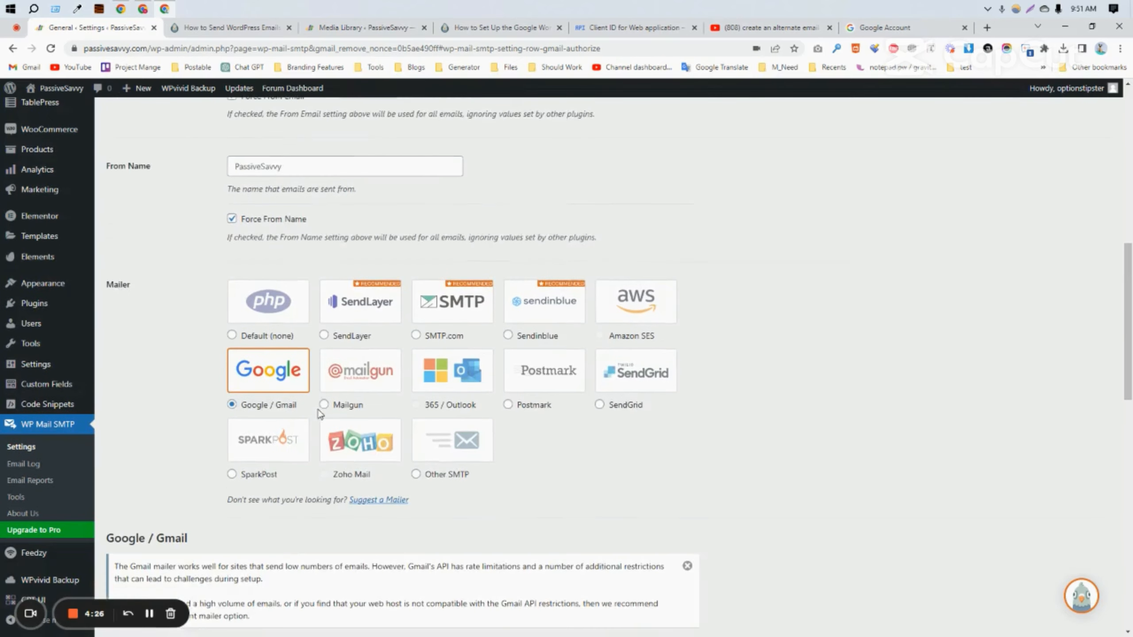
scroll(286, 377, up, 8)
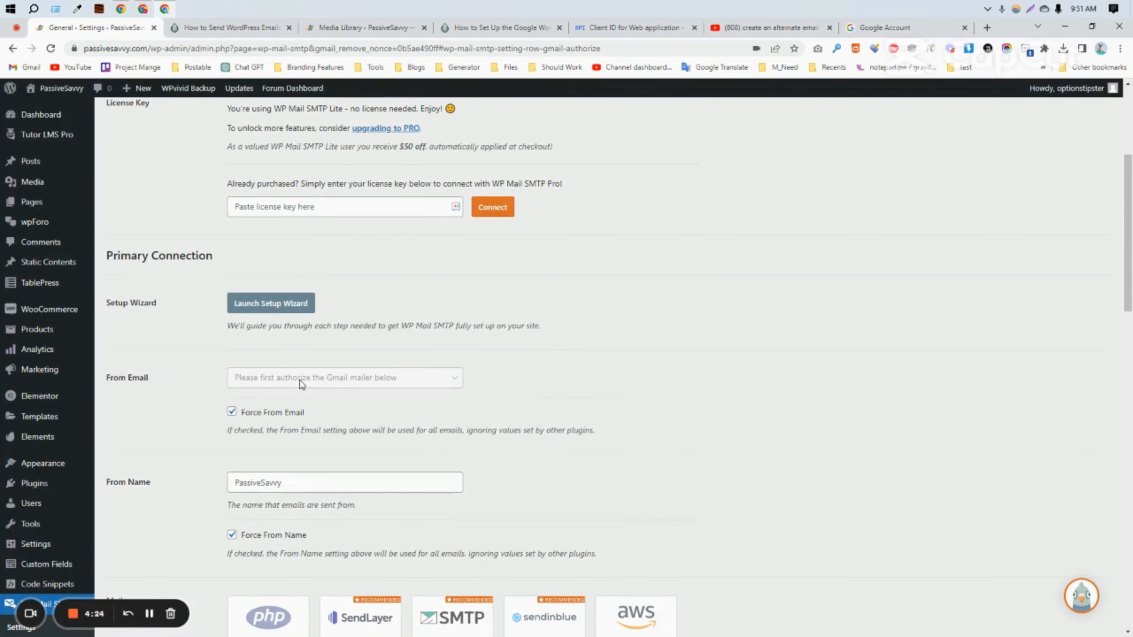
scroll(361, 463, down, 8)
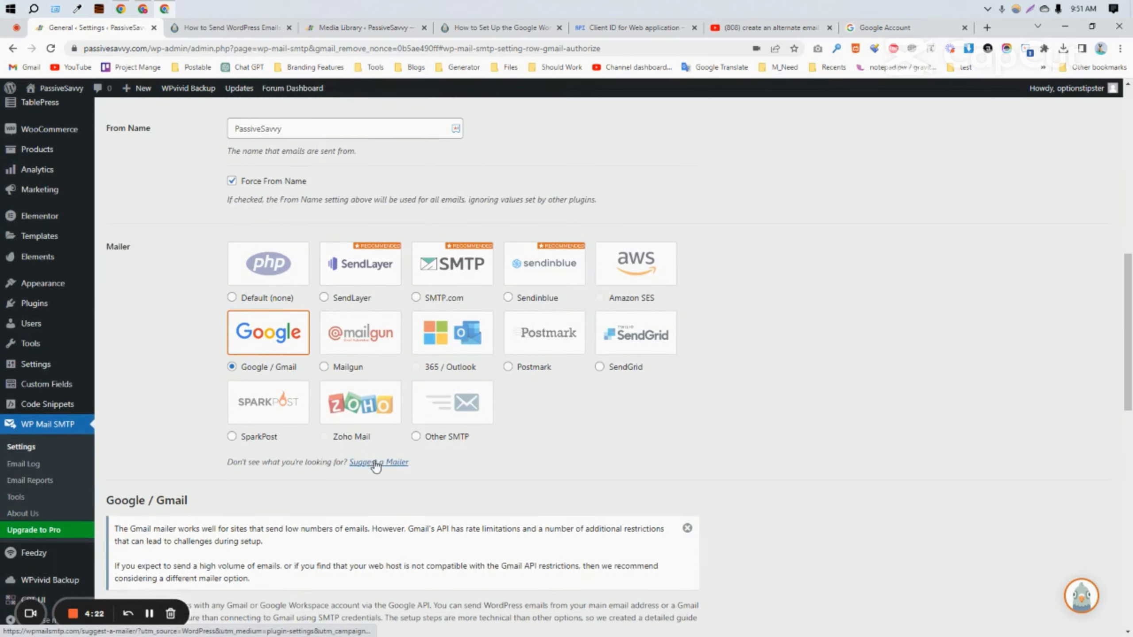
scroll(350, 472, up, 5)
scroll(329, 430, down, 2)
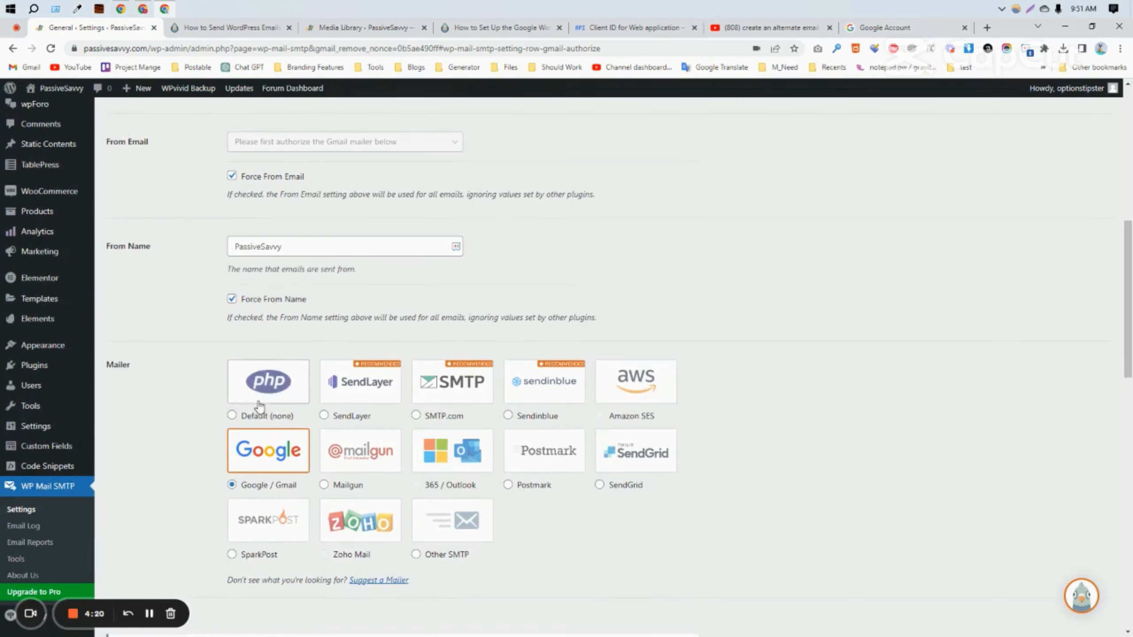
scroll(253, 405, up, 4)
scroll(343, 413, up, 2)
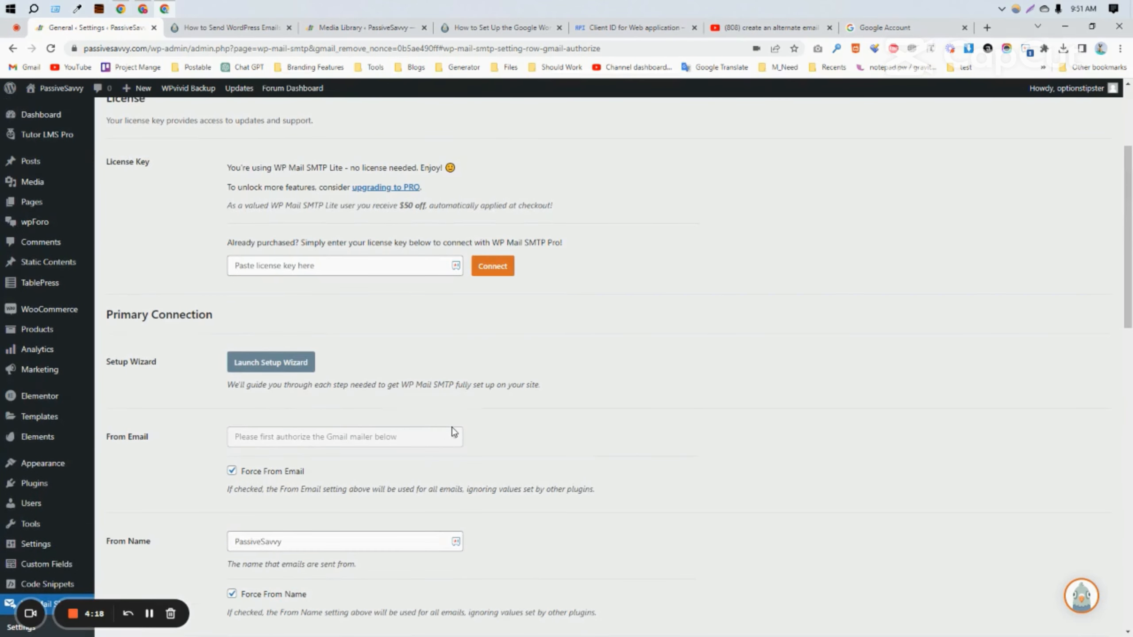
scroll(453, 432, down, 8)
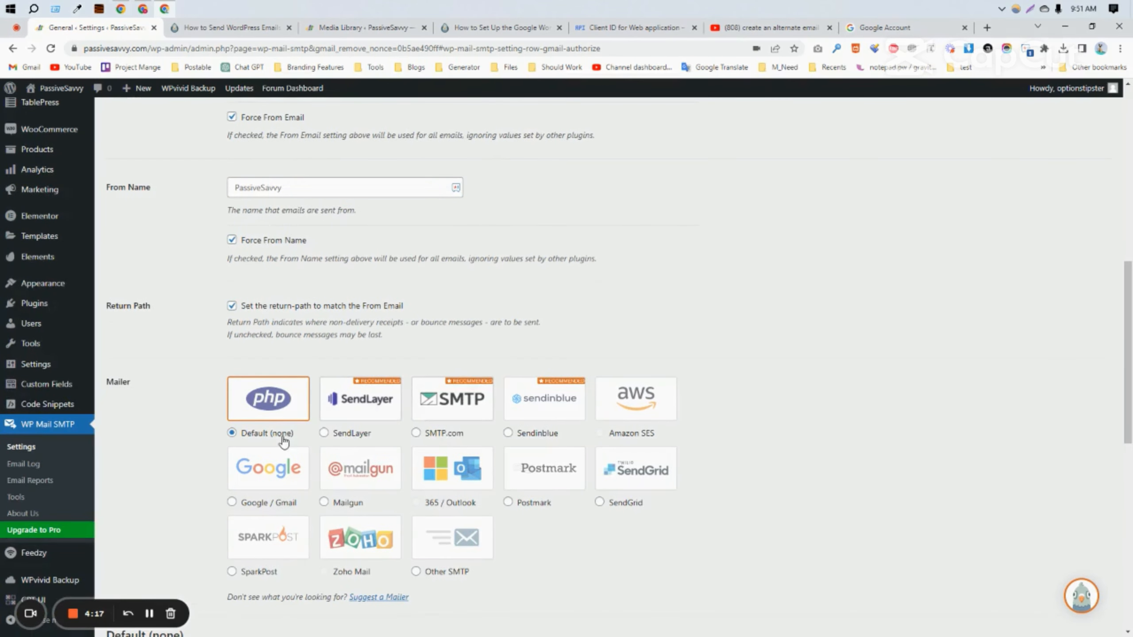
click(258, 506)
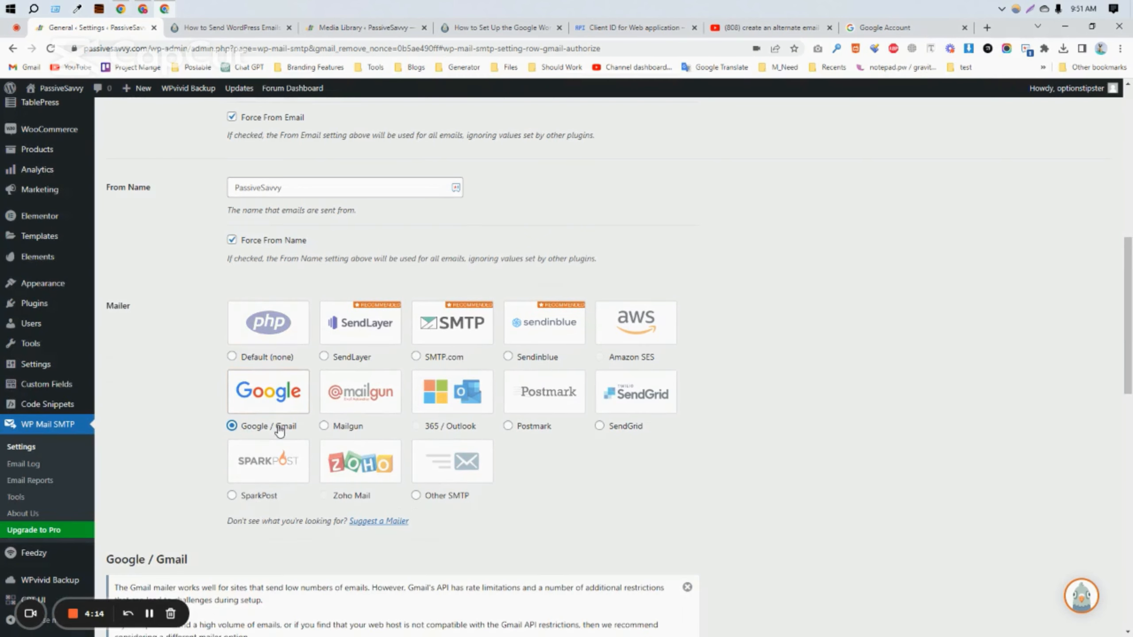
Step: Move down to the Gmail settings and put the cursor in the empty Client ID field
scroll(318, 521, down, 6)
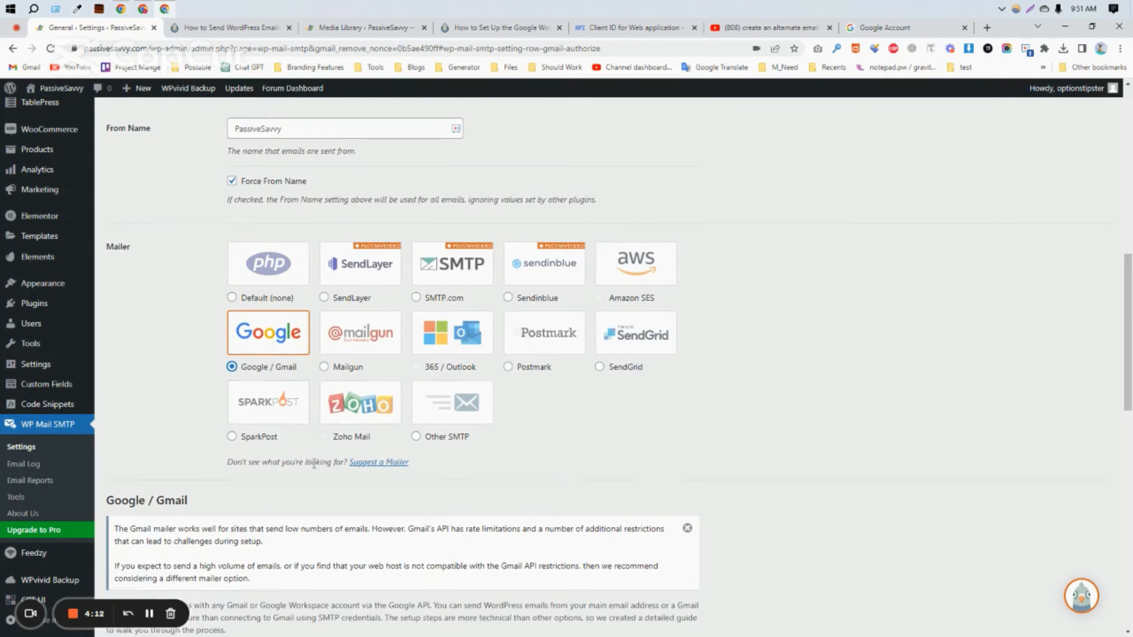
scroll(314, 514, up, 8)
scroll(314, 514, up, 4)
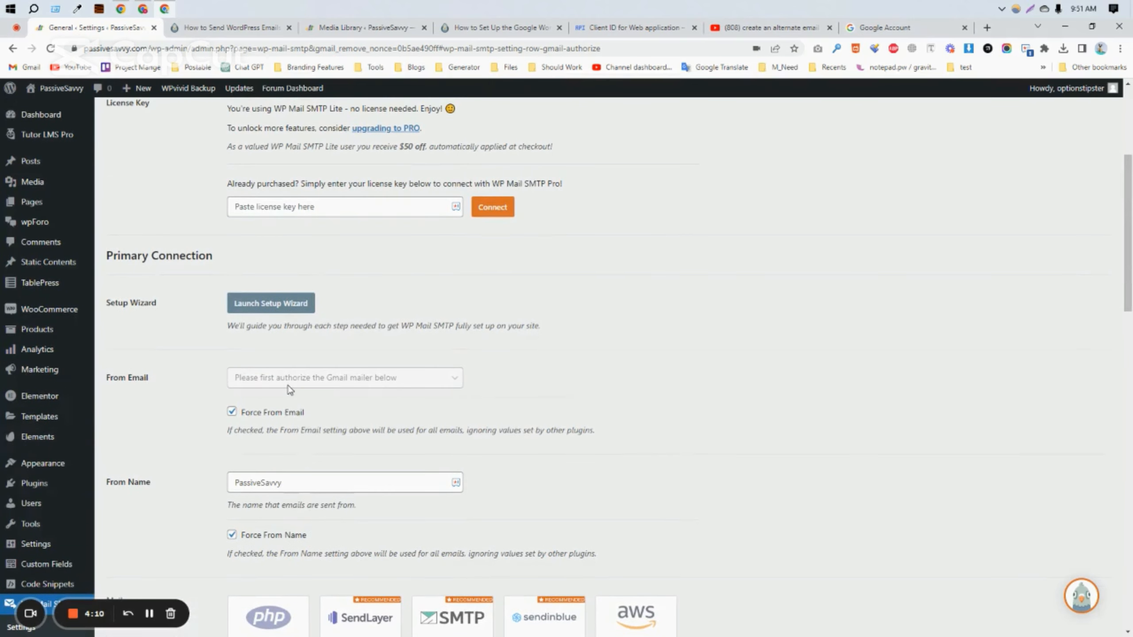
scroll(478, 413, down, 3)
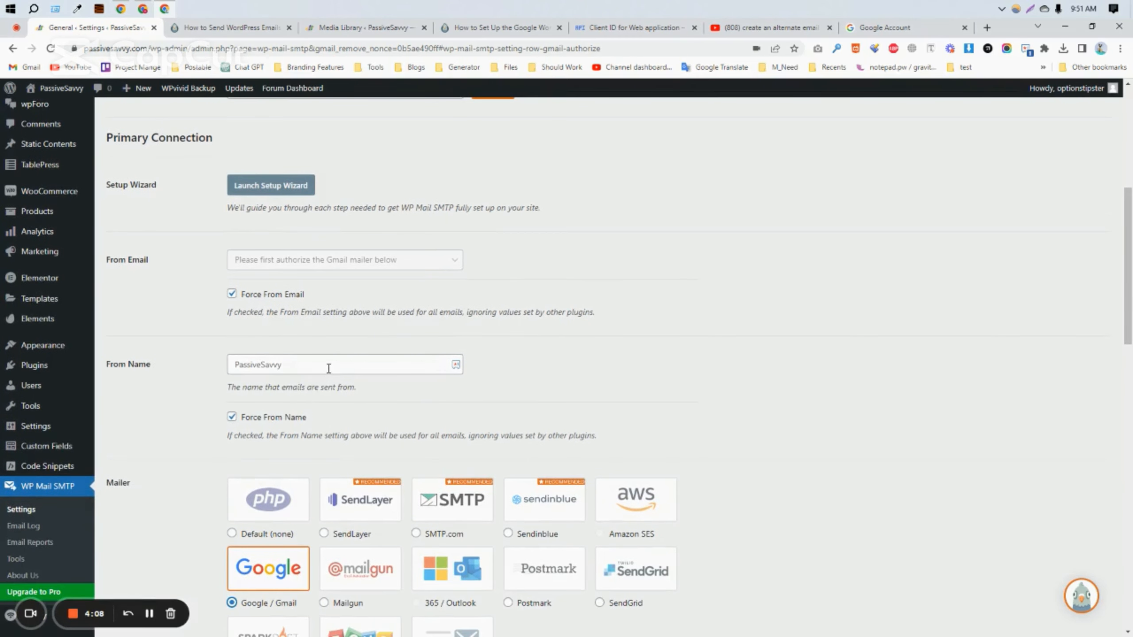
drag(329, 368, 237, 390)
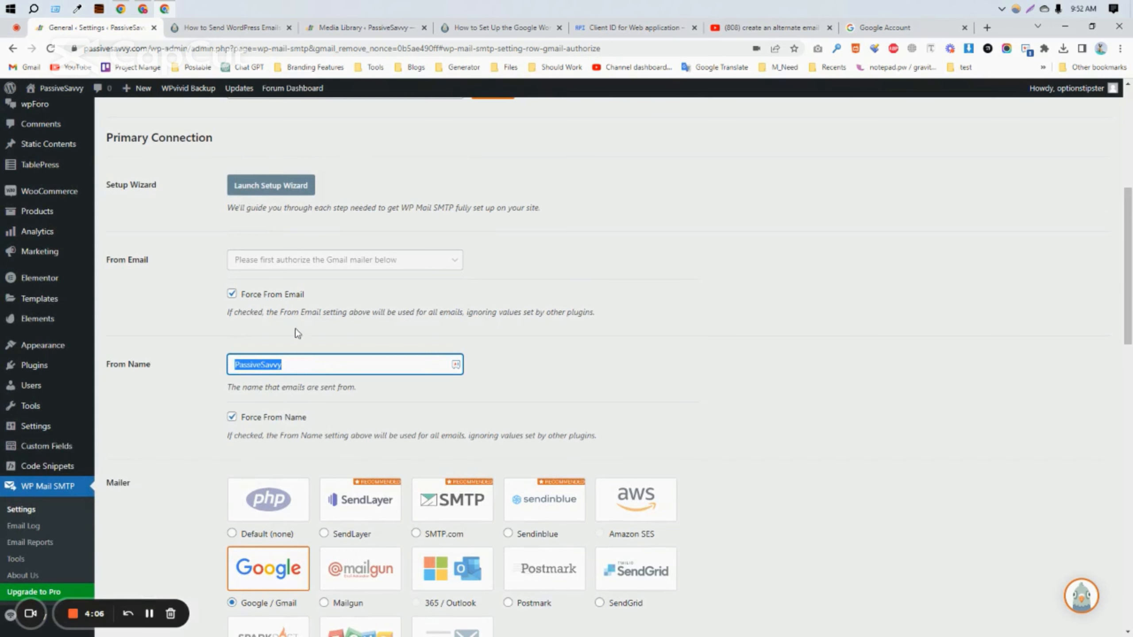
click(292, 265)
scroll(299, 304, down, 12)
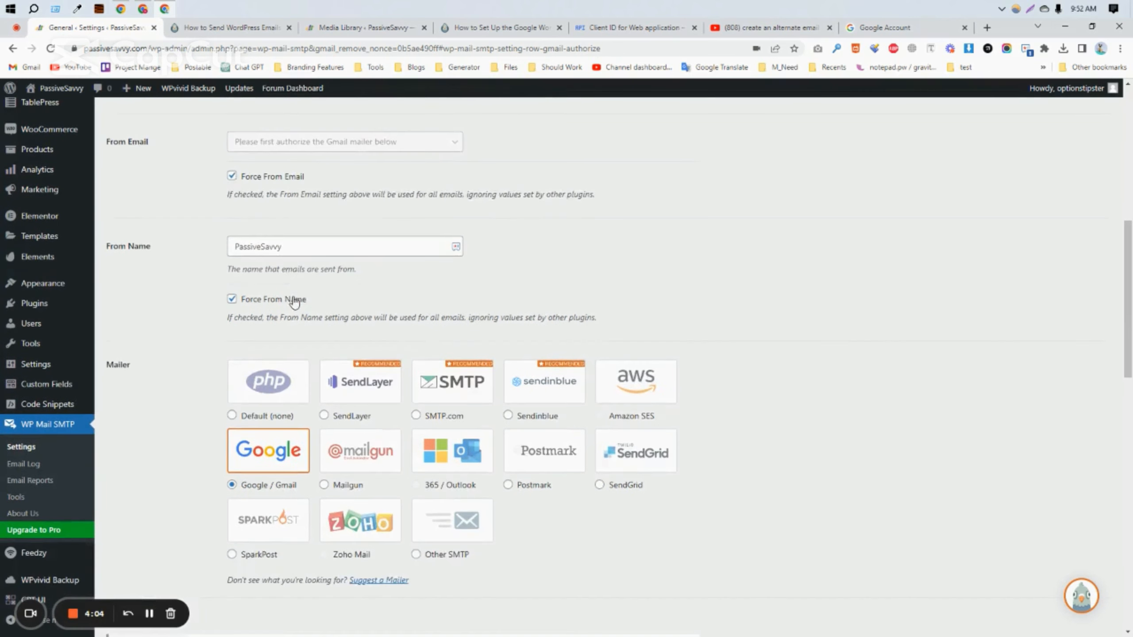
scroll(305, 330, down, 3)
click(233, 289)
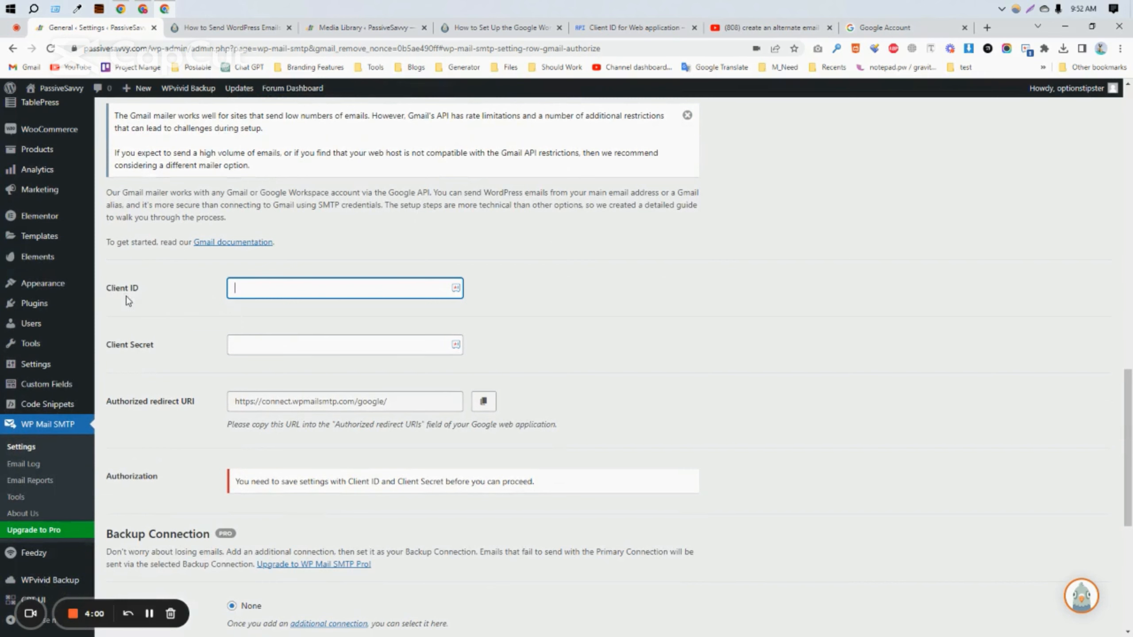
scroll(329, 467, down, 5)
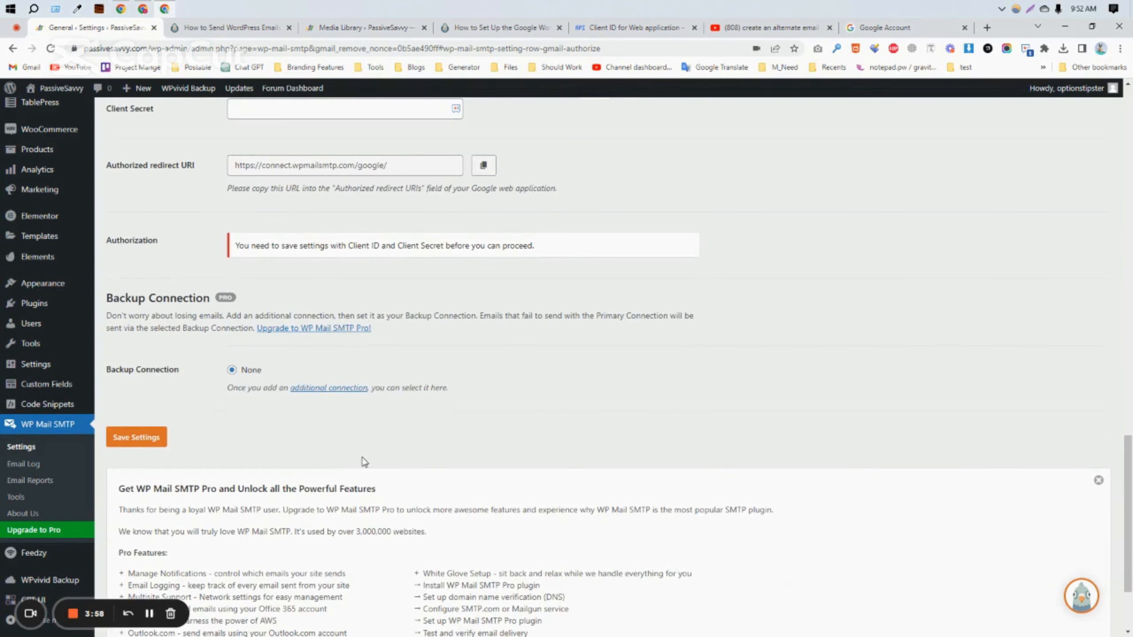
scroll(364, 463, up, 9)
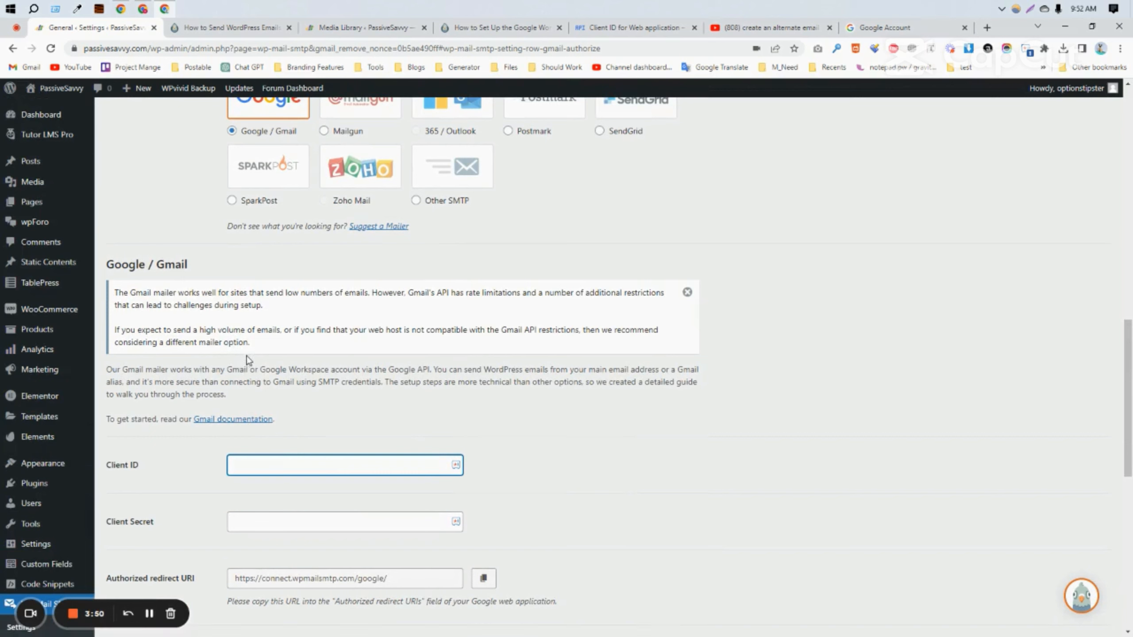
Step: Open the Gmail setup documentation in a new tab and switch to it
right_click(234, 422)
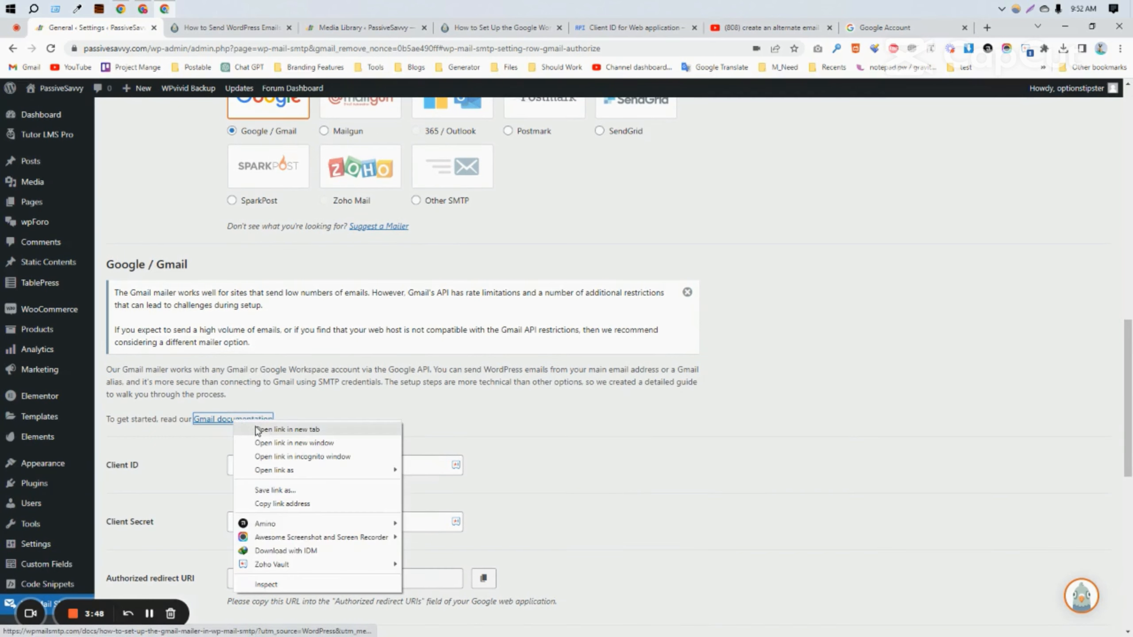
click(289, 429)
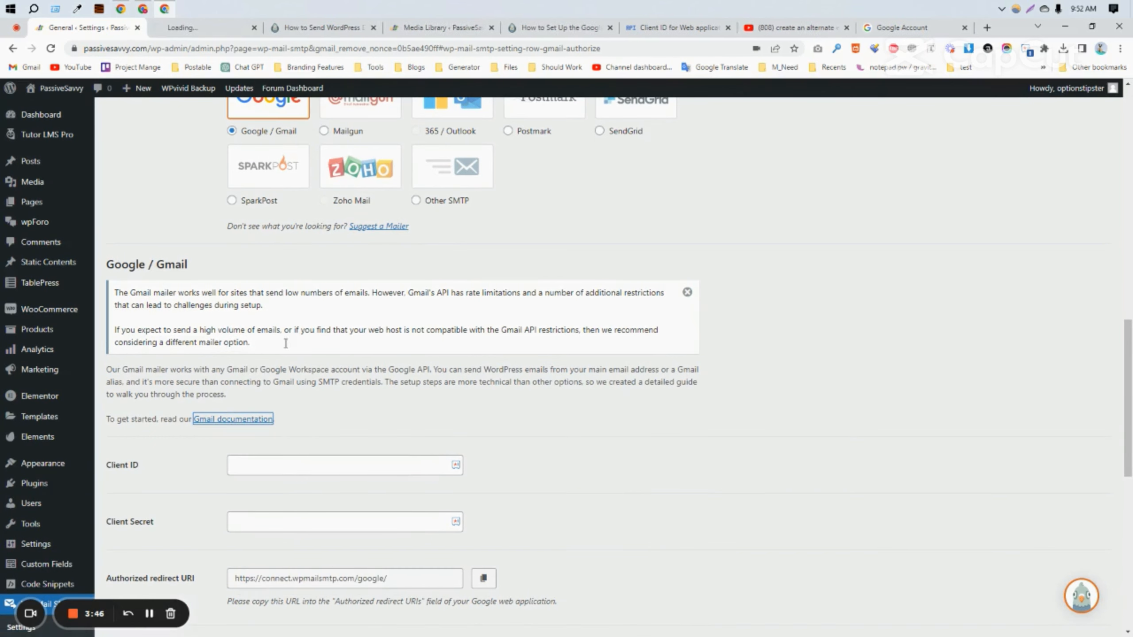
click(206, 27)
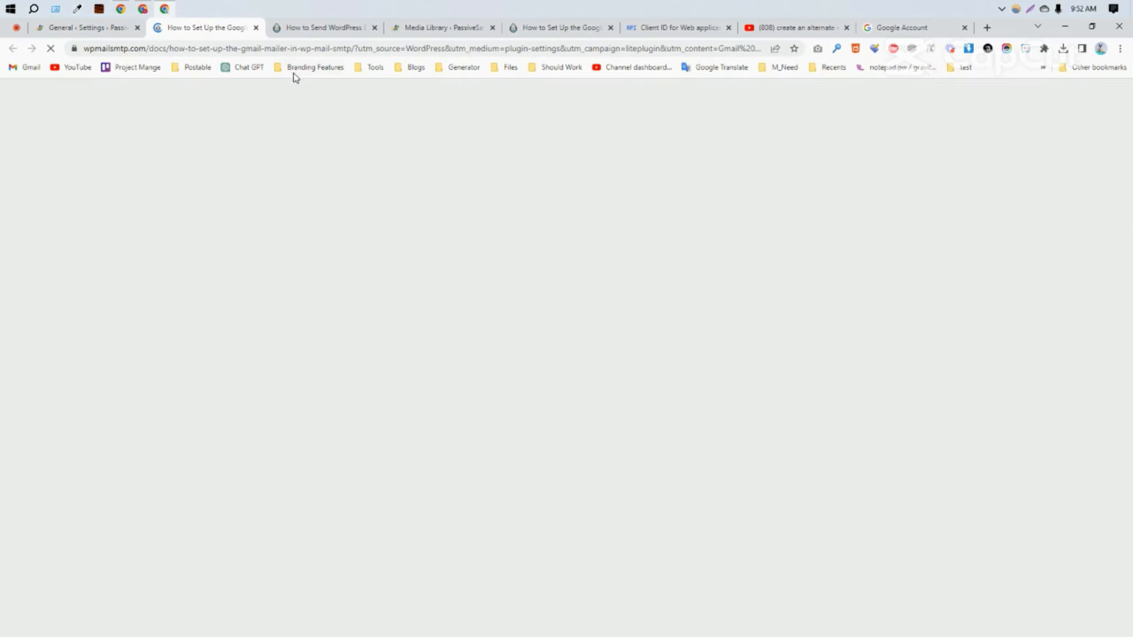
Step: From section 2 of the guide, open the Google Cloud Console link in a new tab
scroll(643, 437, down, 20)
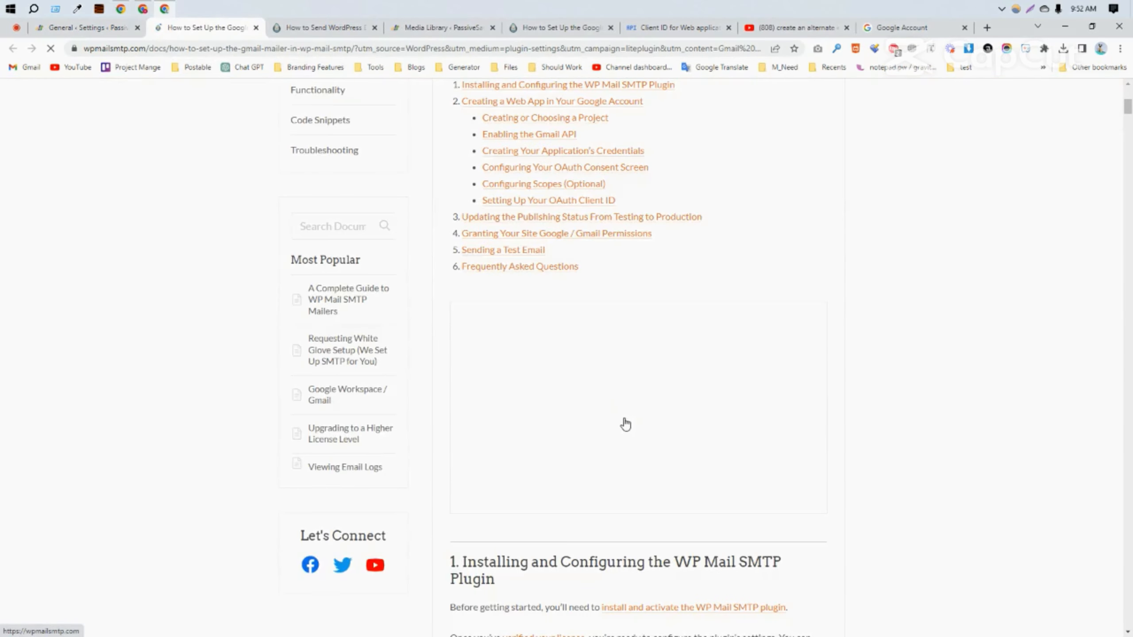
scroll(621, 392, up, 7)
scroll(620, 391, up, 2)
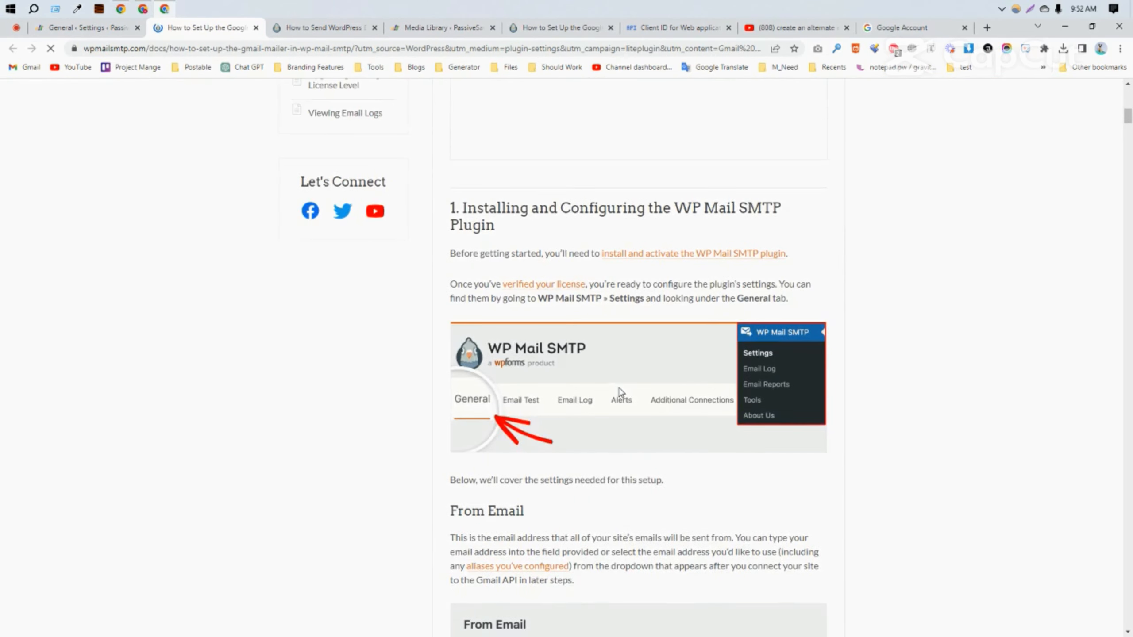
scroll(532, 296, up, 2)
scroll(532, 297, up, 4)
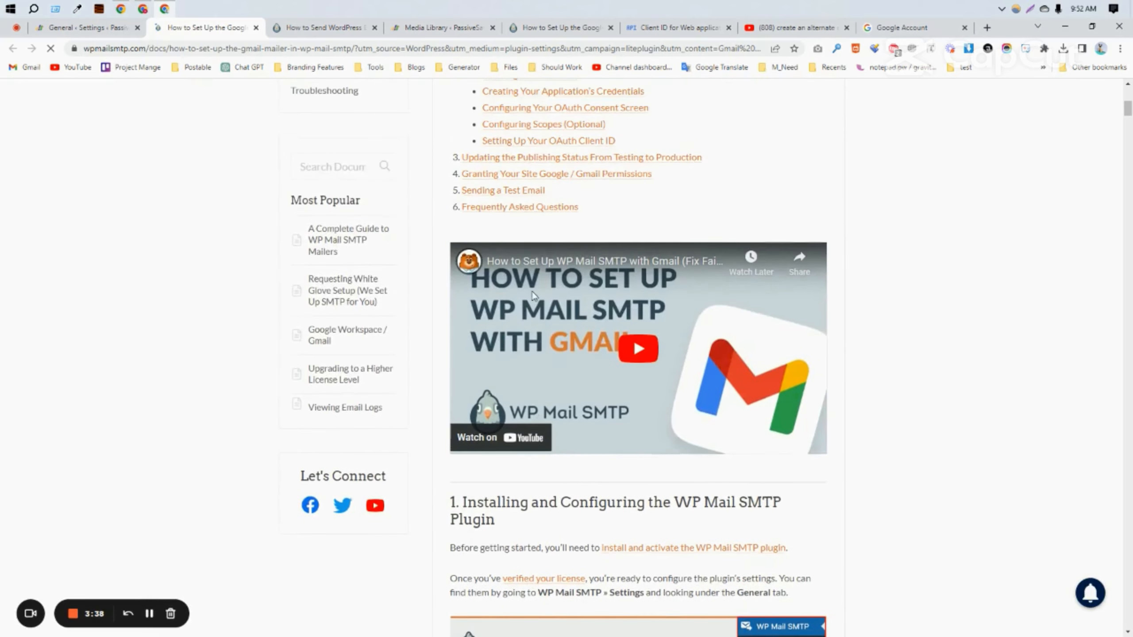
scroll(534, 255, down, 11)
scroll(534, 255, down, 15)
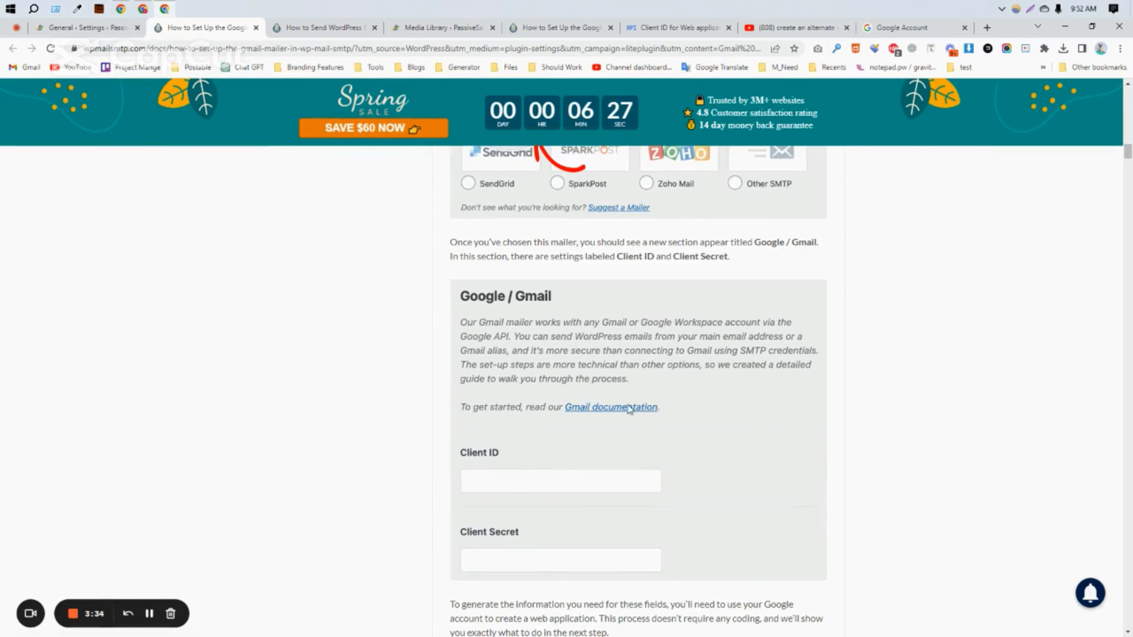
scroll(616, 402, down, 14)
scroll(618, 396, up, 5)
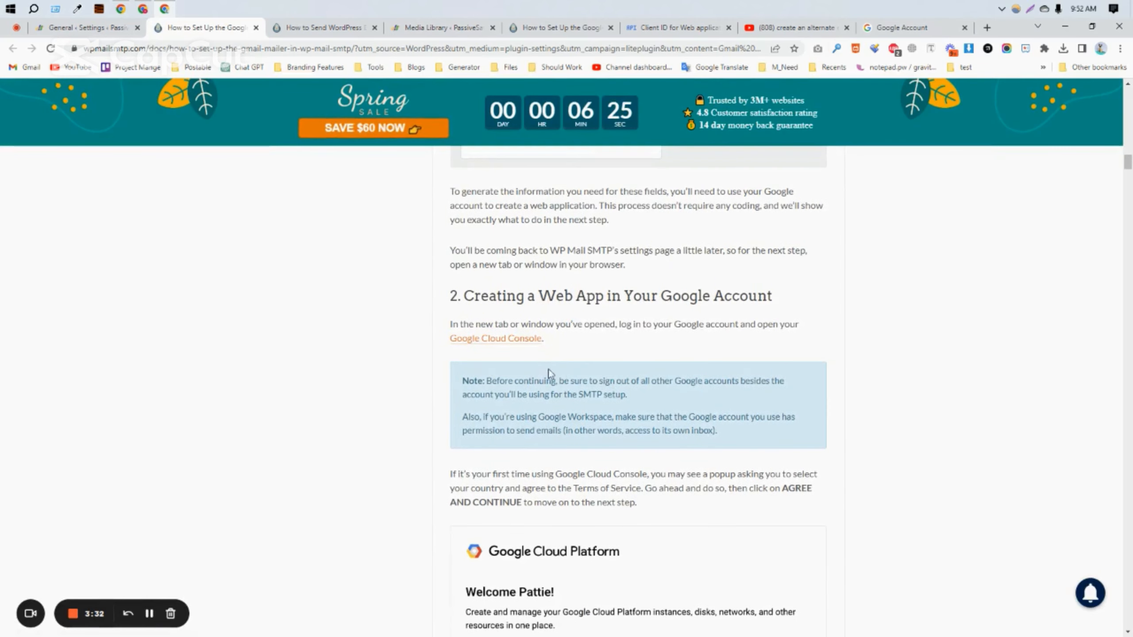
right_click(483, 342)
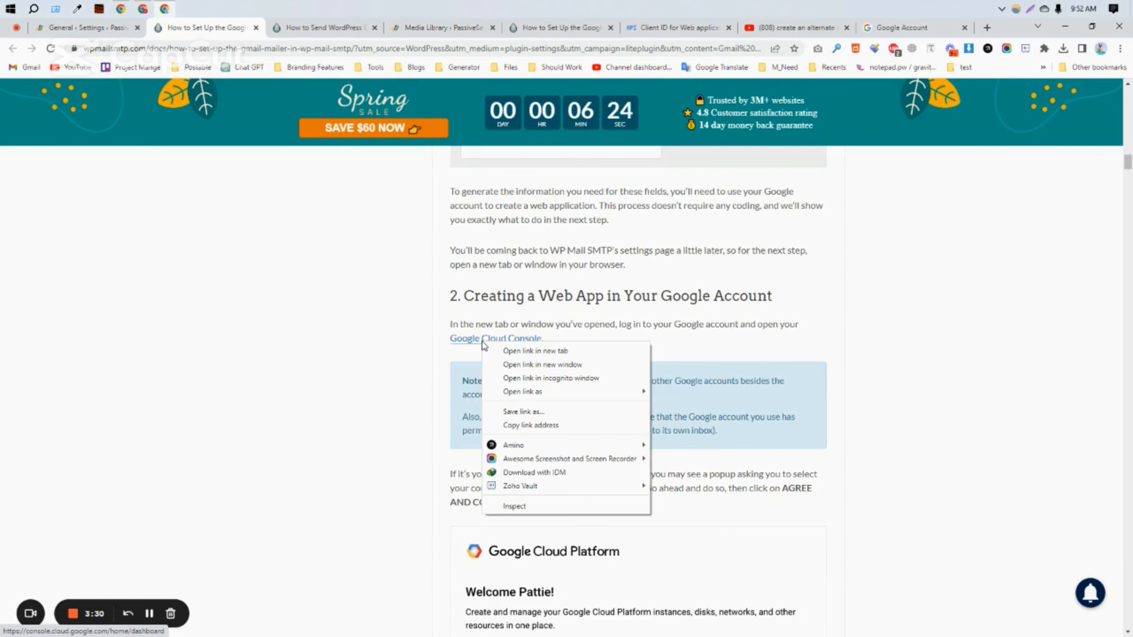
click(506, 352)
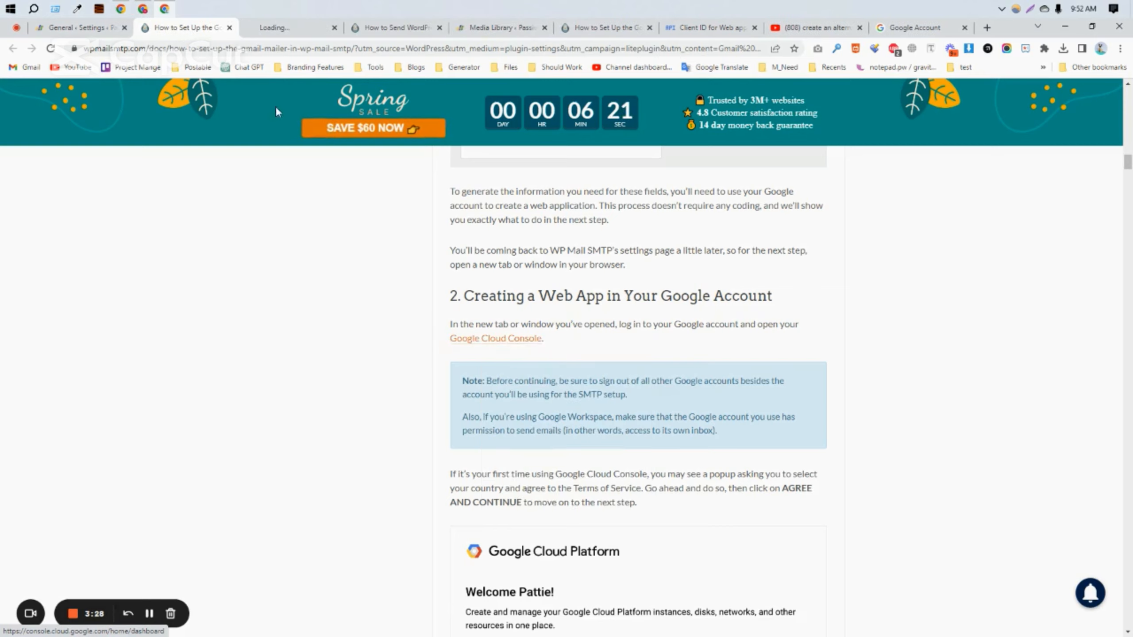
Step: Go to the Google Cloud Console dashboard and open the Select a project list
click(278, 28)
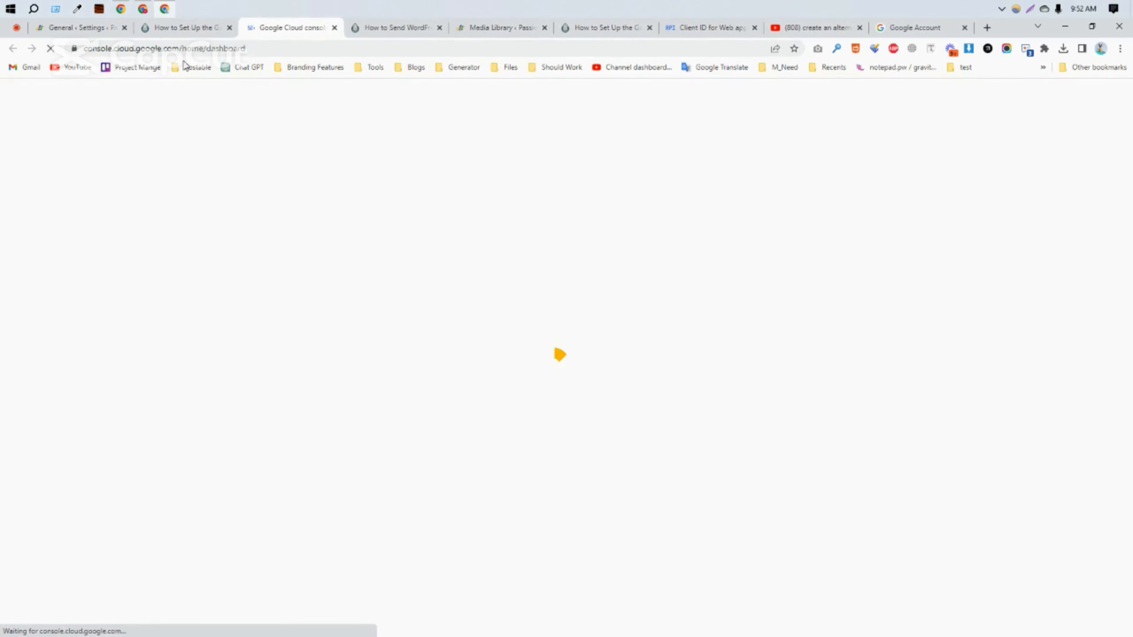
click(148, 50)
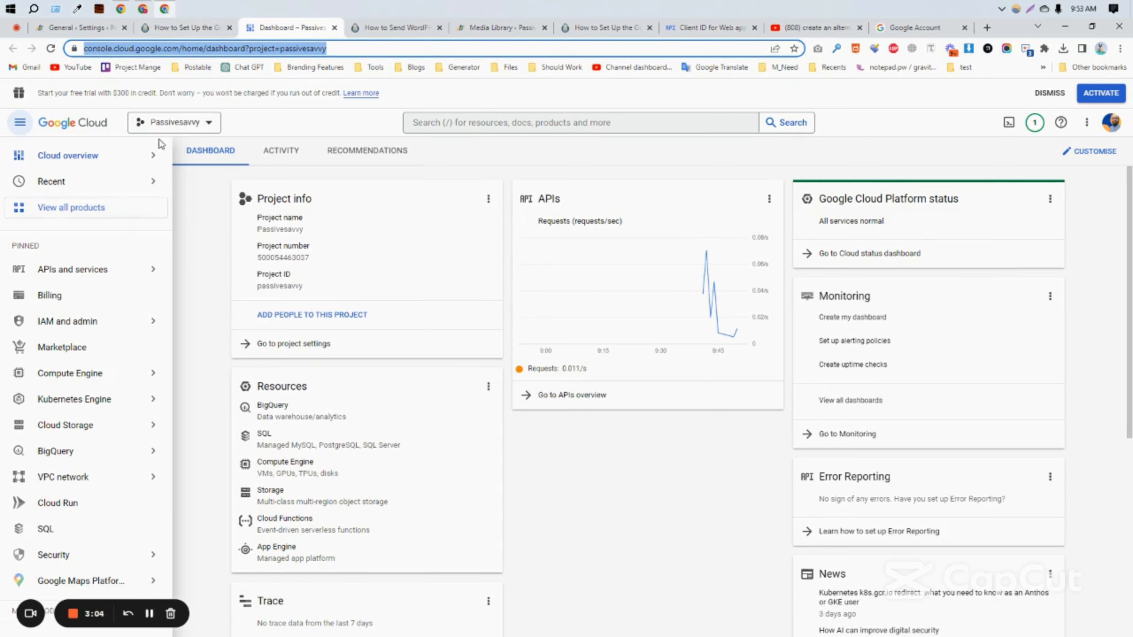
click(210, 127)
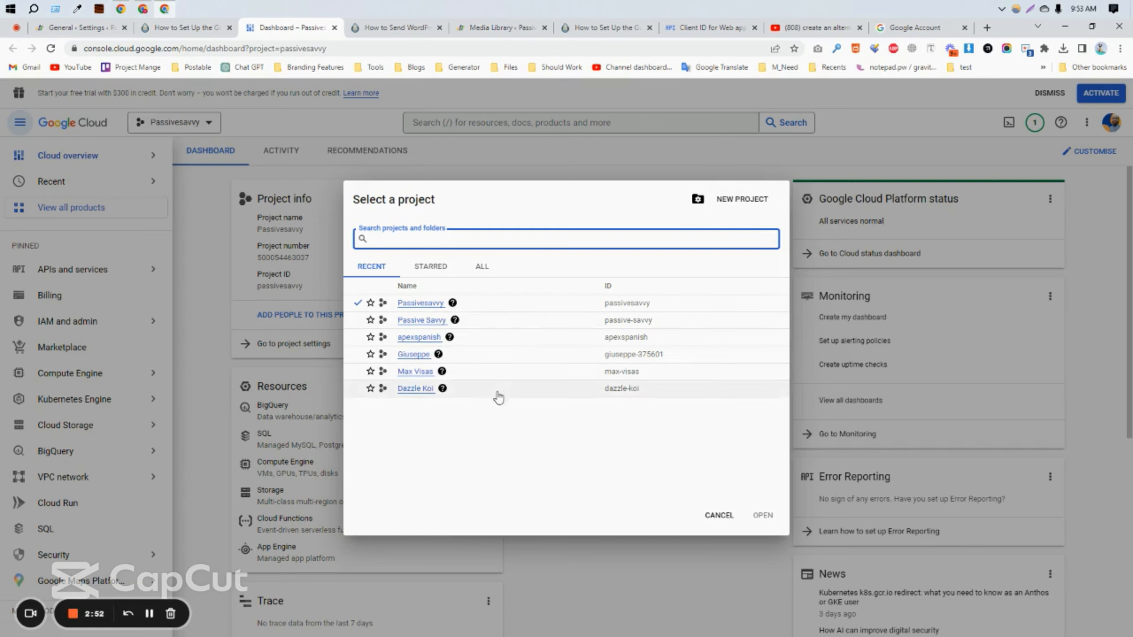
Step: Create a new project named 'Passive Savvy smtp' with ID passive-savvy-smtp
click(736, 200)
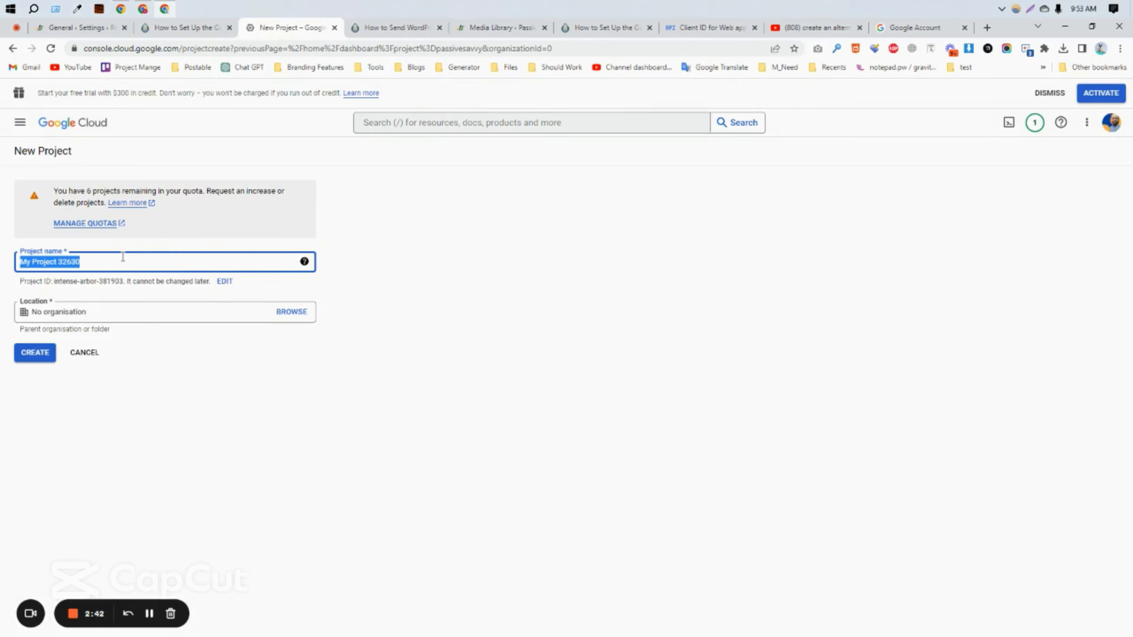
text(Pa)
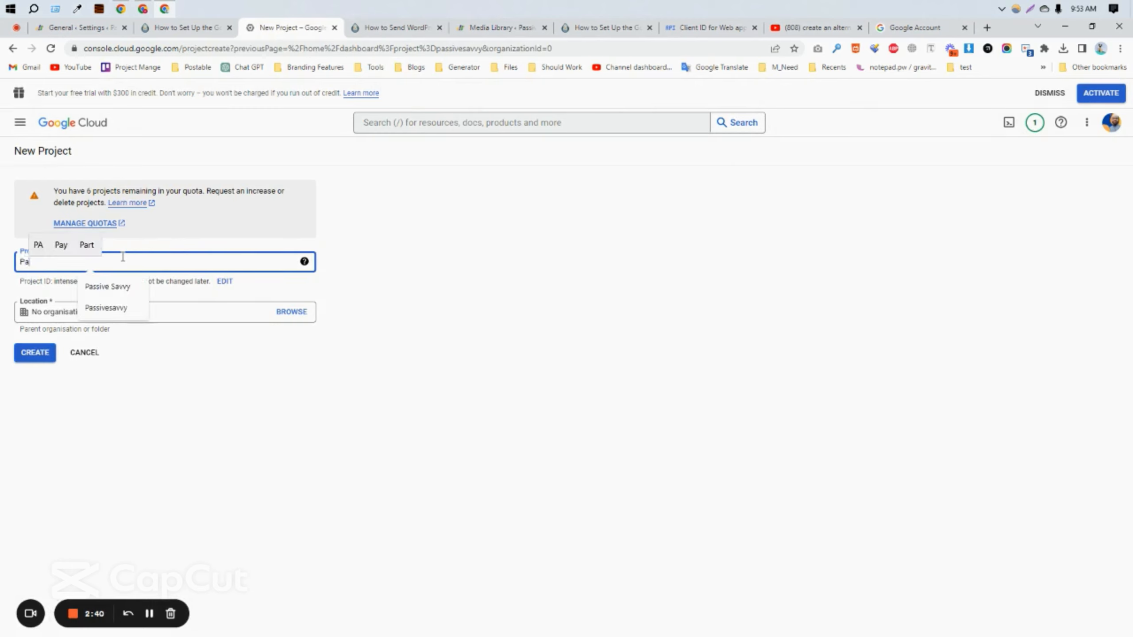
text(ssive Saa)
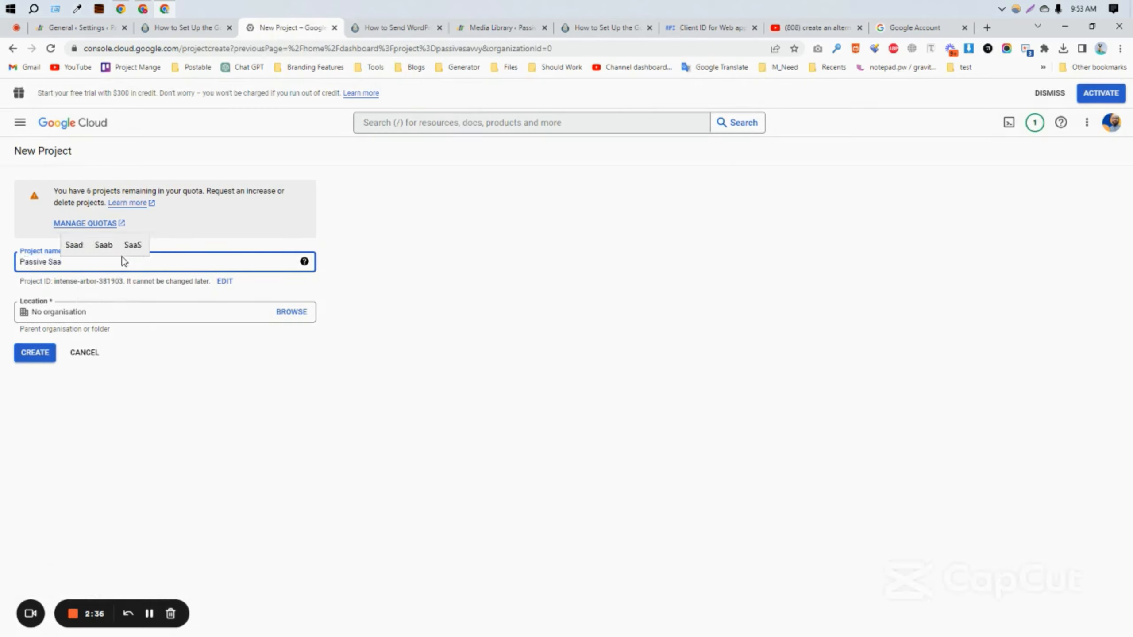
key(BackSpace)
text(vvy)
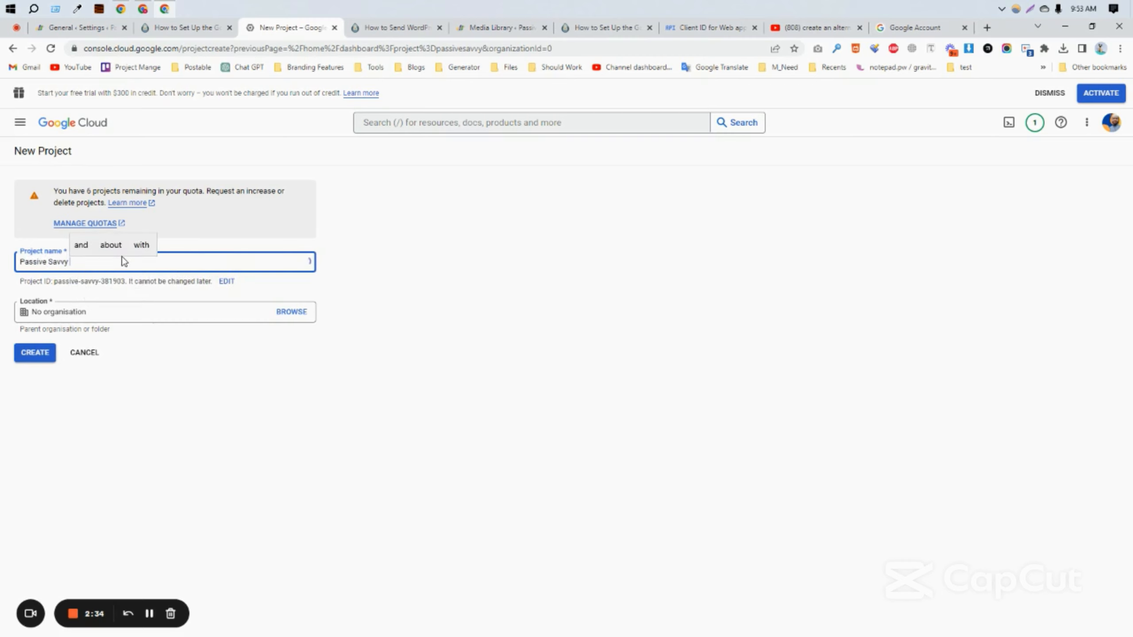
text( smtp)
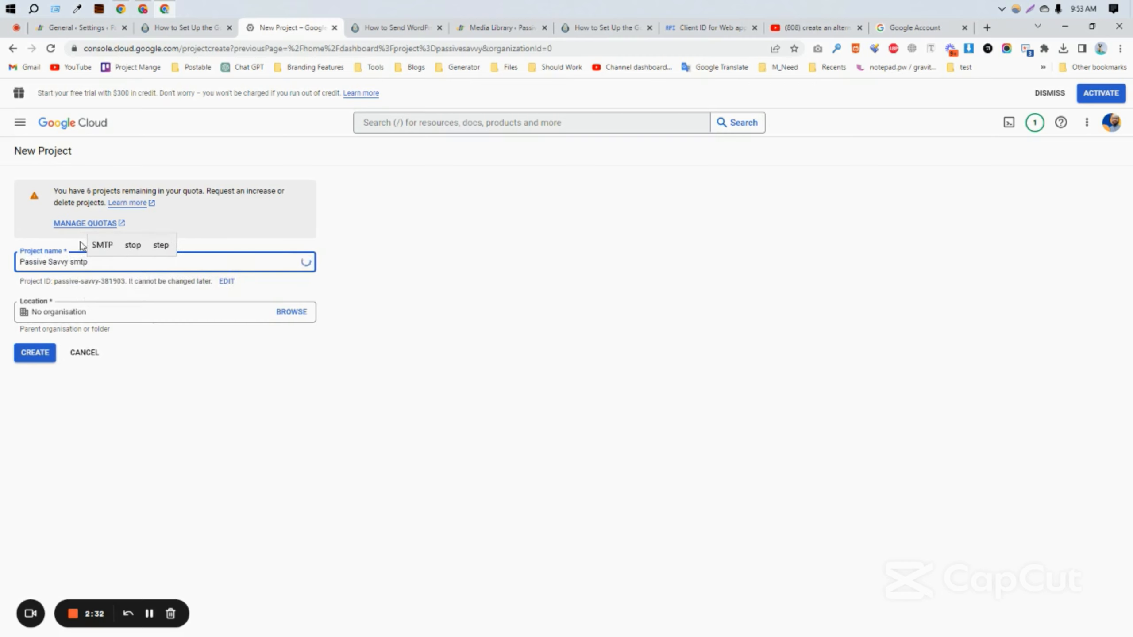
click(52, 355)
Step: Open the API Library and make Passive Savvy smtp the active project
mouse_move(109, 394)
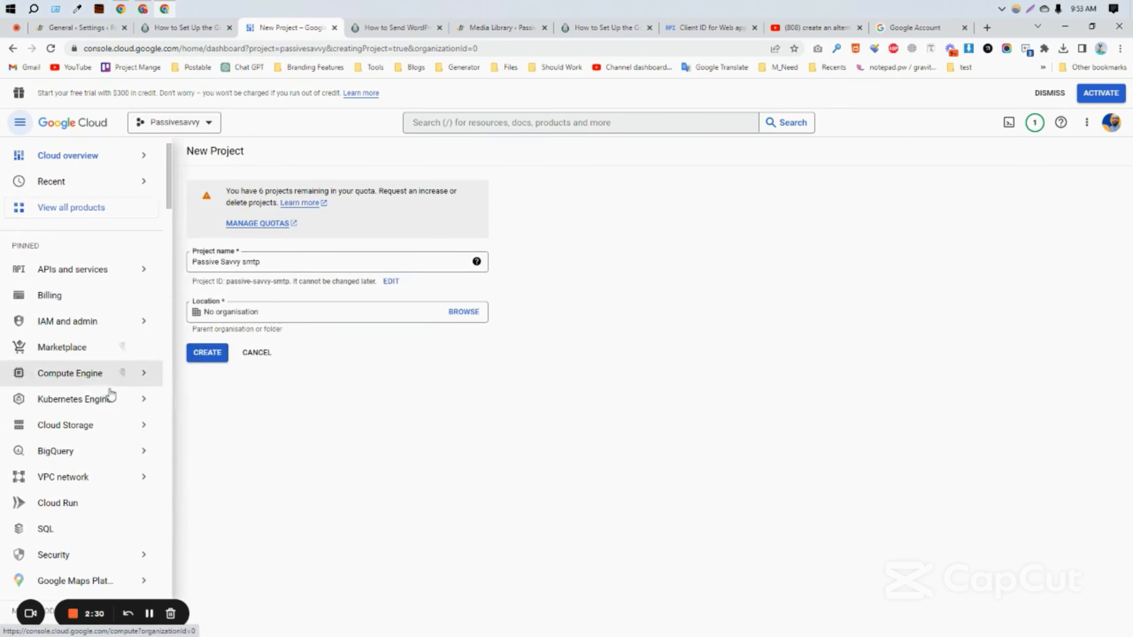
mouse_move(112, 373)
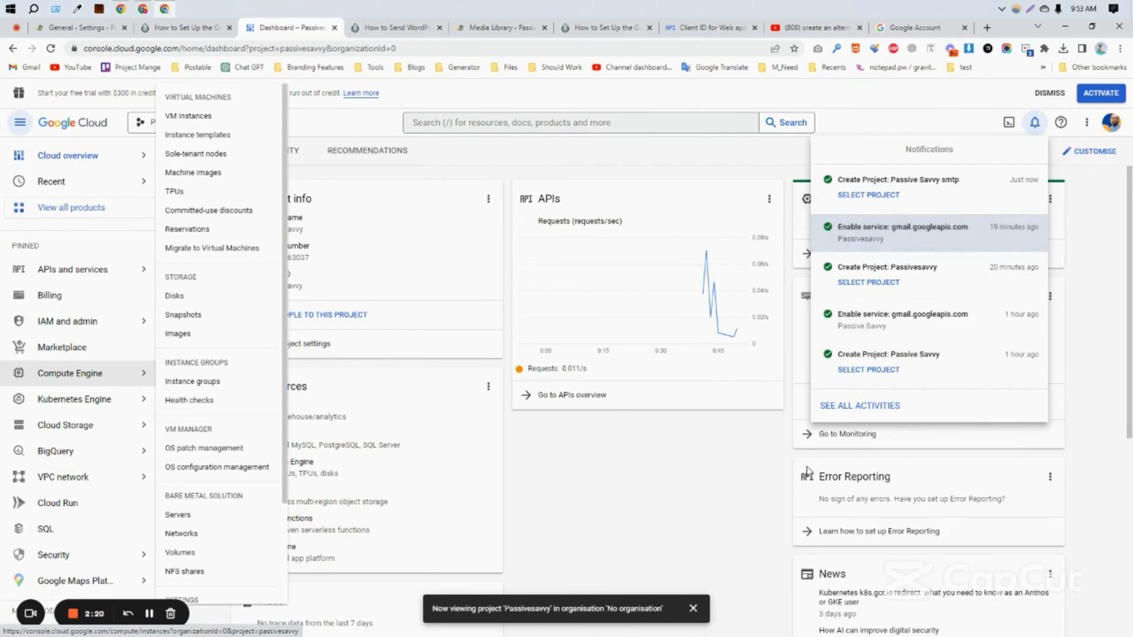
click(699, 514)
mouse_move(77, 282)
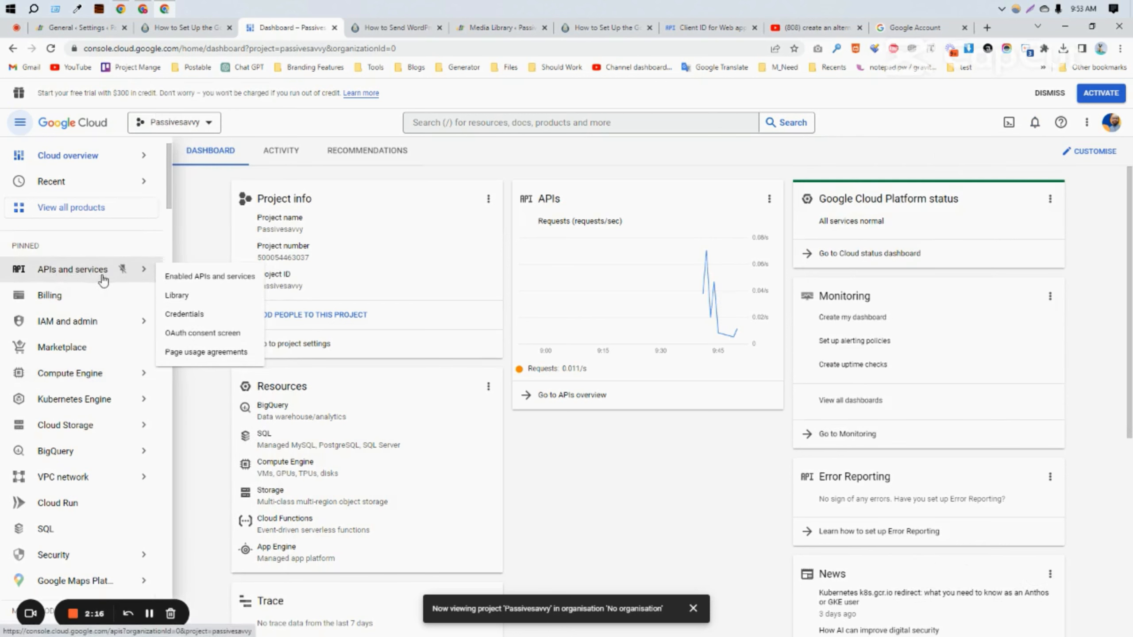
click(186, 297)
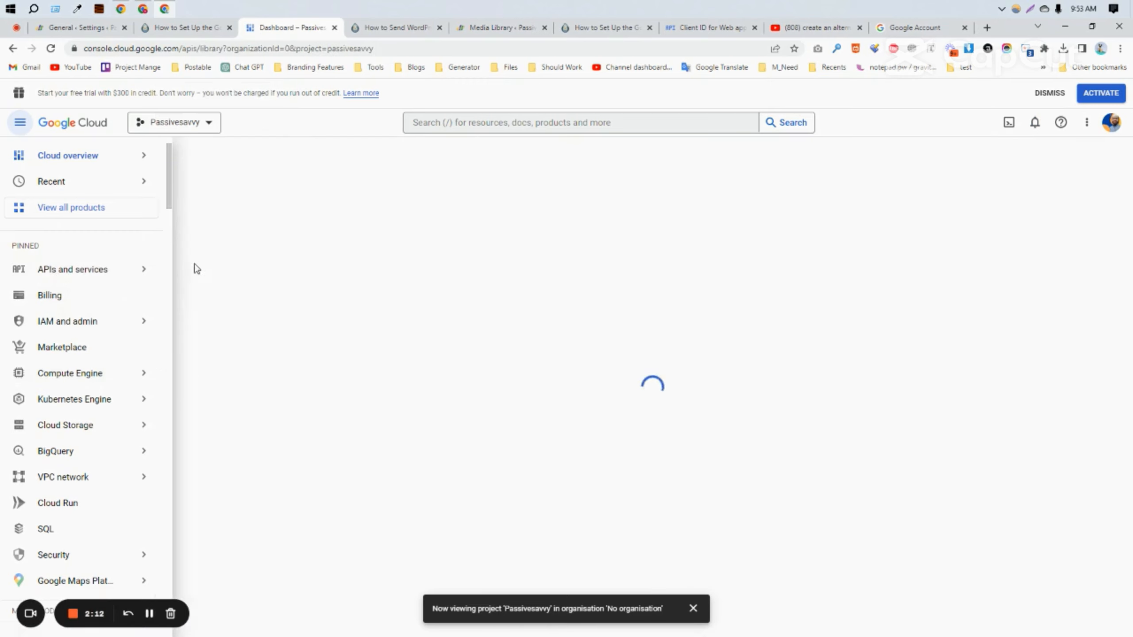
click(205, 124)
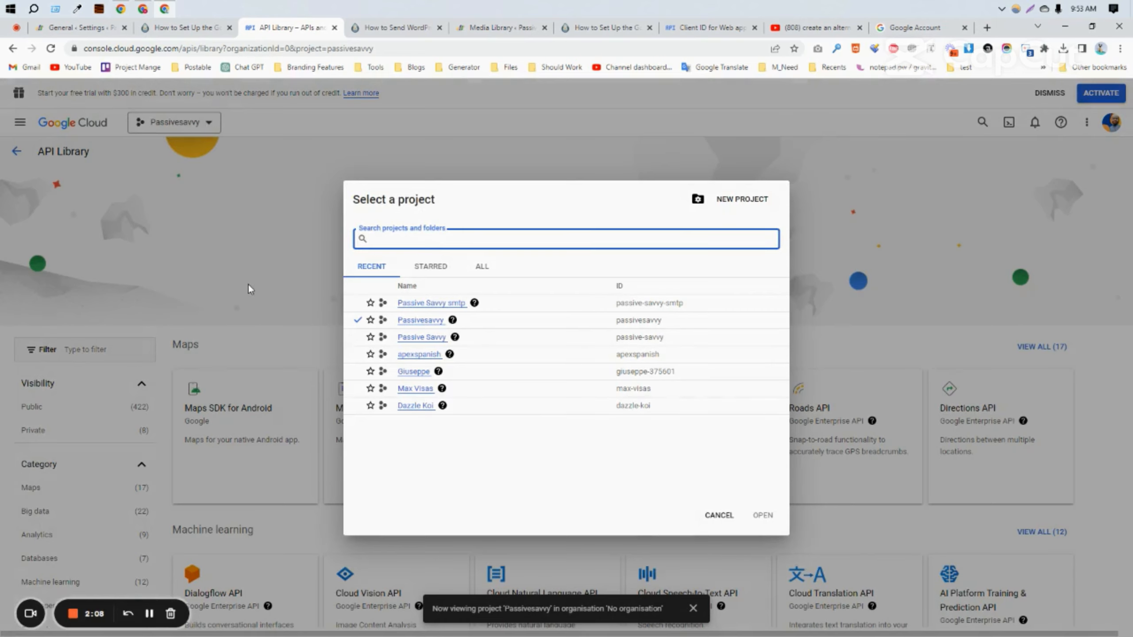
click(246, 290)
click(207, 123)
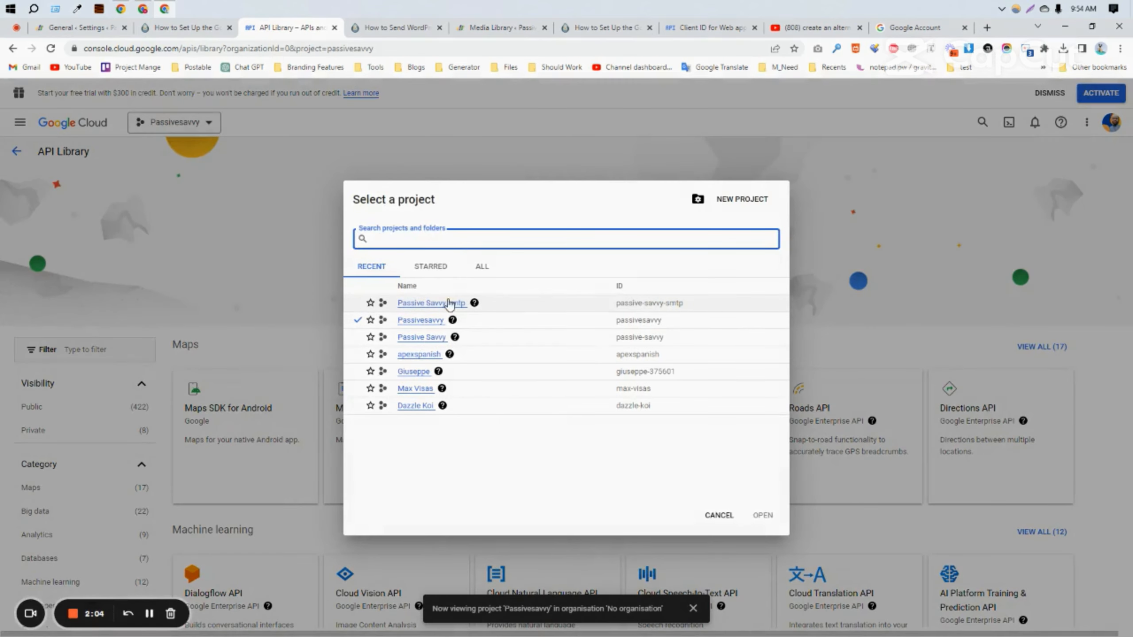
click(417, 305)
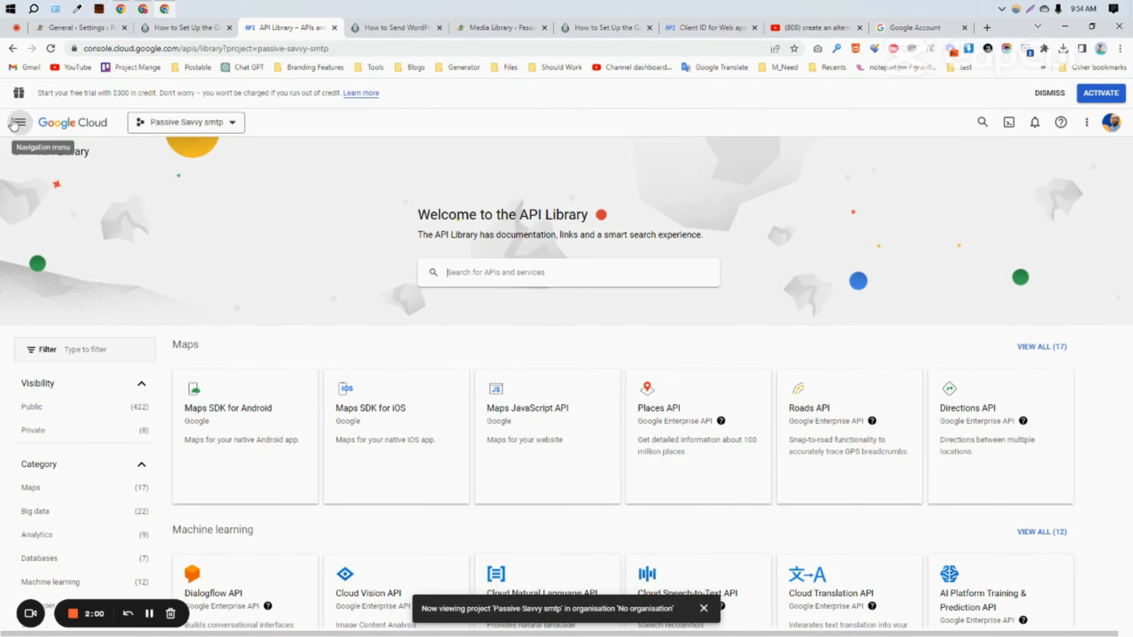
click(20, 122)
Step: Search the API Library for 'gmail api' and enable the Gmail API
mouse_move(74, 274)
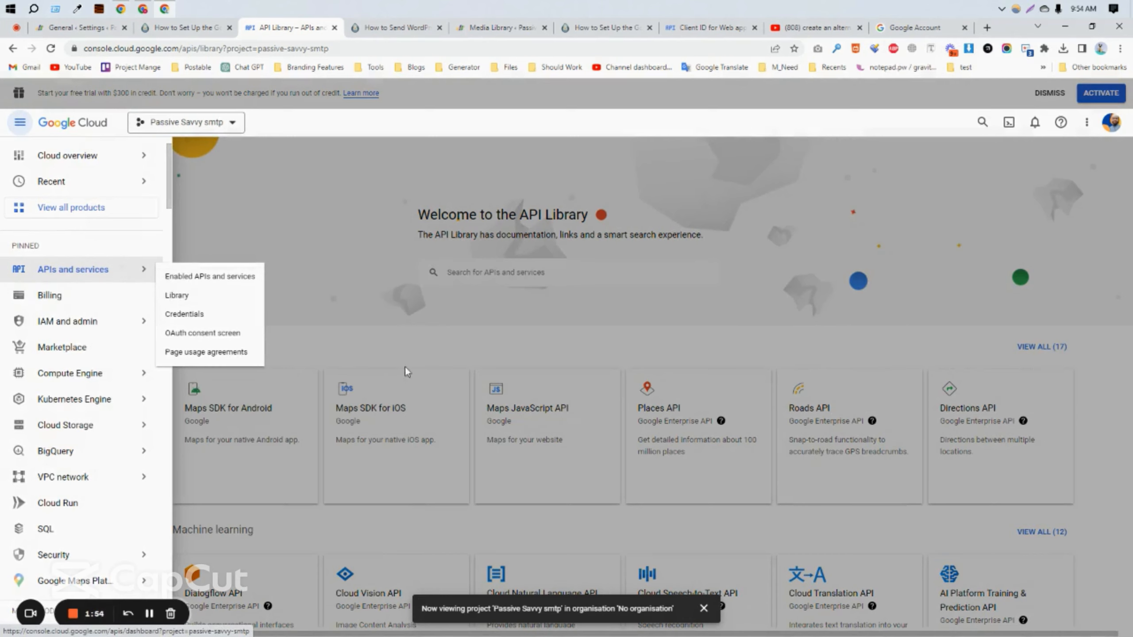
click(476, 356)
click(497, 274)
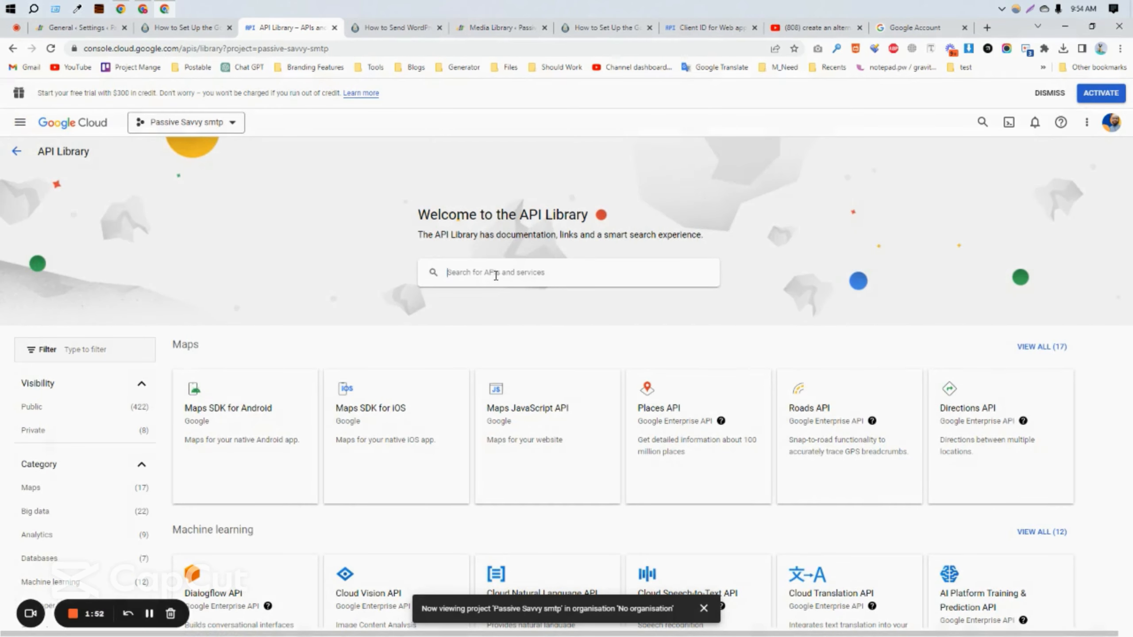
text(gmail api)
key(Return)
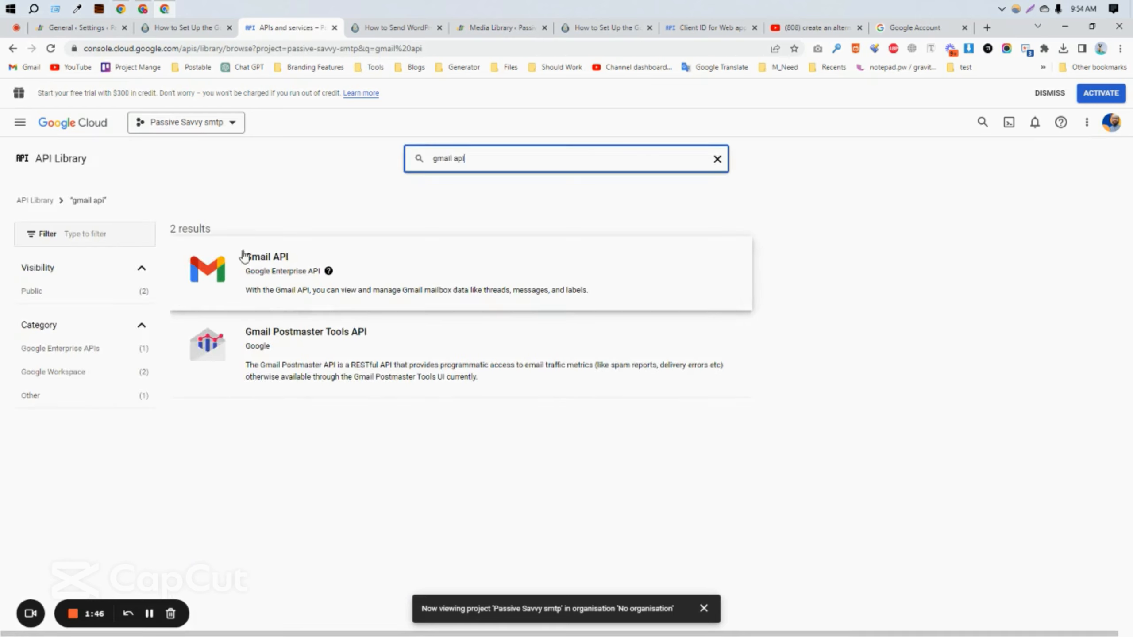
click(428, 289)
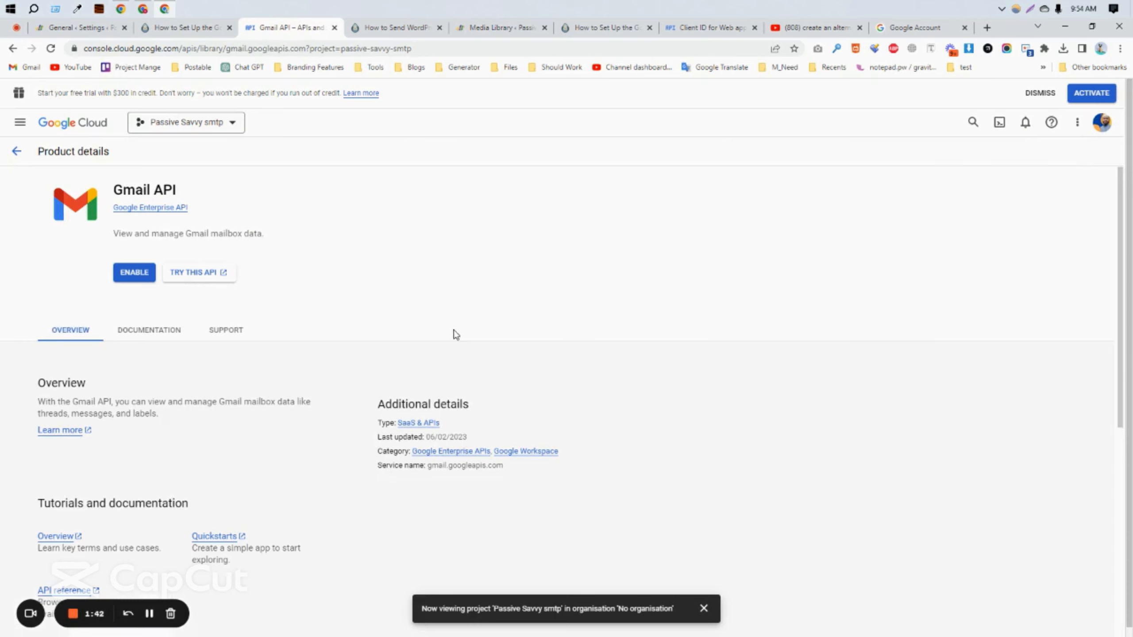
click(135, 274)
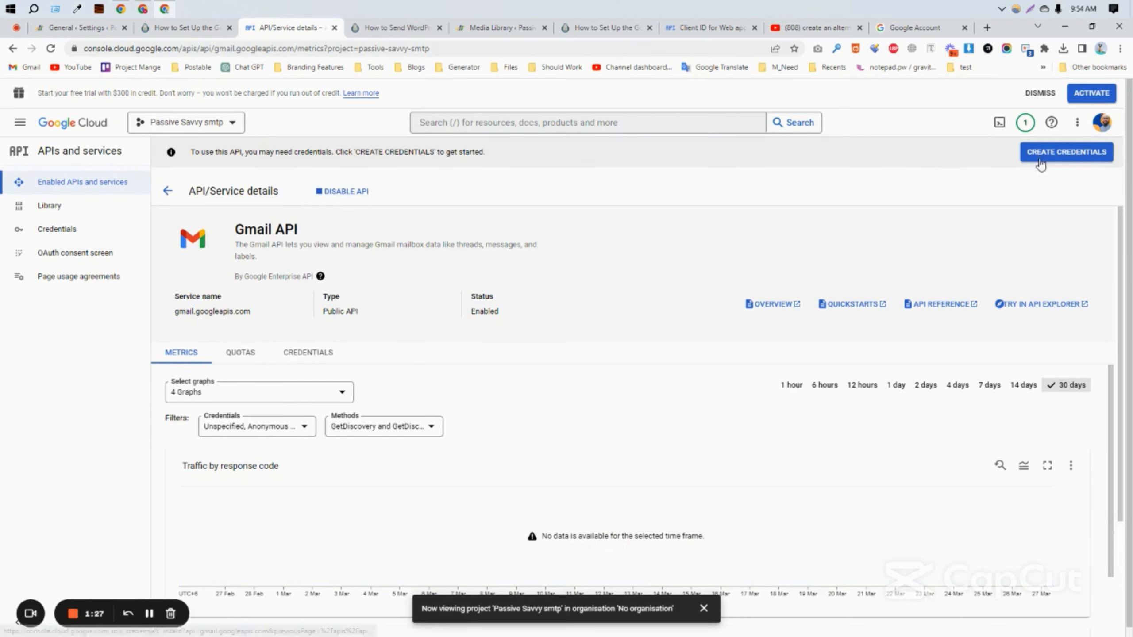
Step: Start creating Gmail API credentials for accessing user data
click(1065, 157)
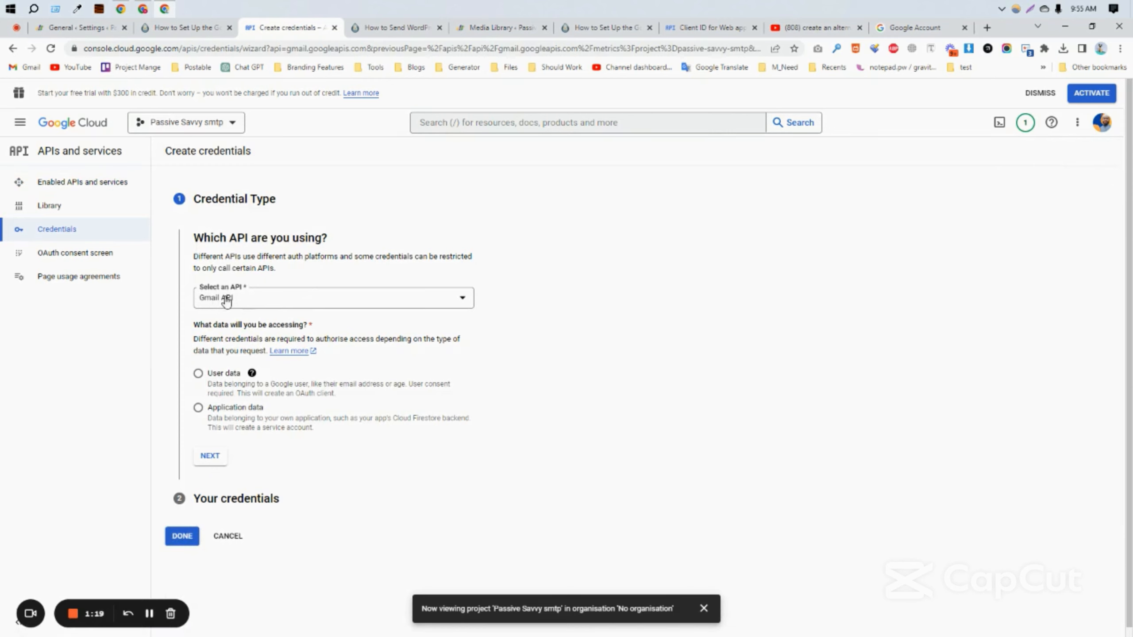
click(227, 378)
click(213, 460)
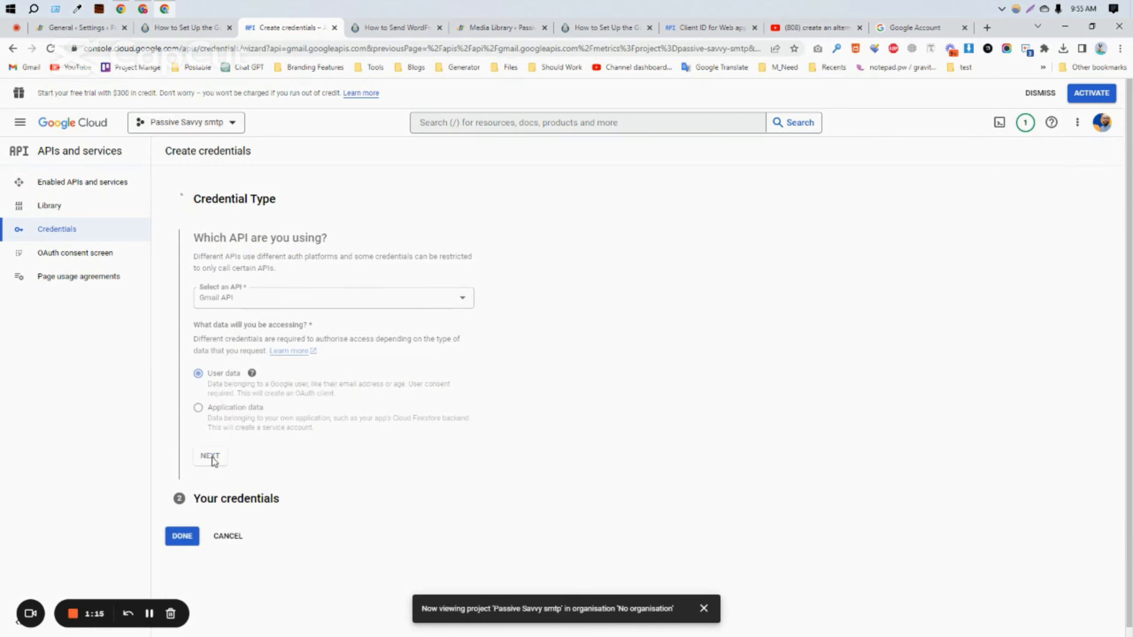
Step: Enter 'Passive savvy.com' as the consent-screen app name
click(257, 343)
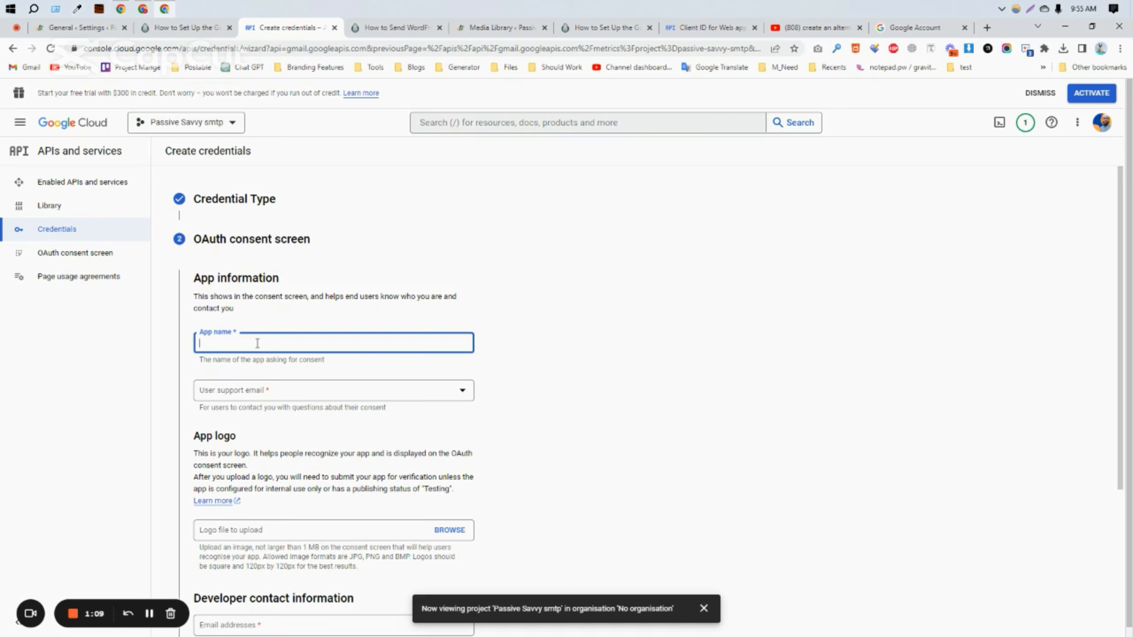
text(Passive )
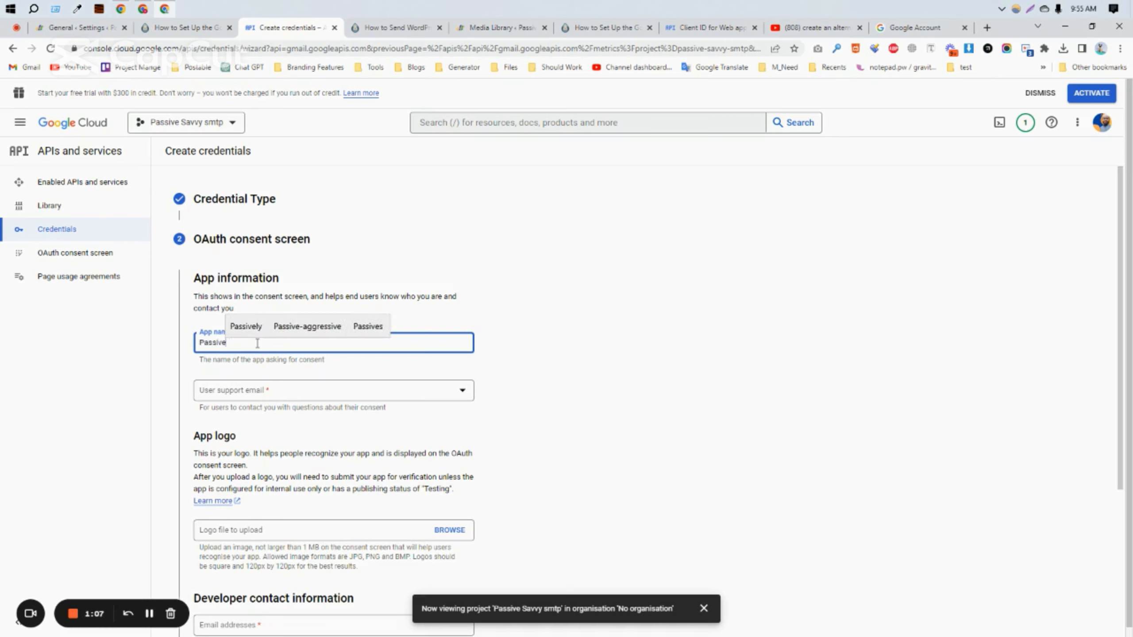
text(savvy)
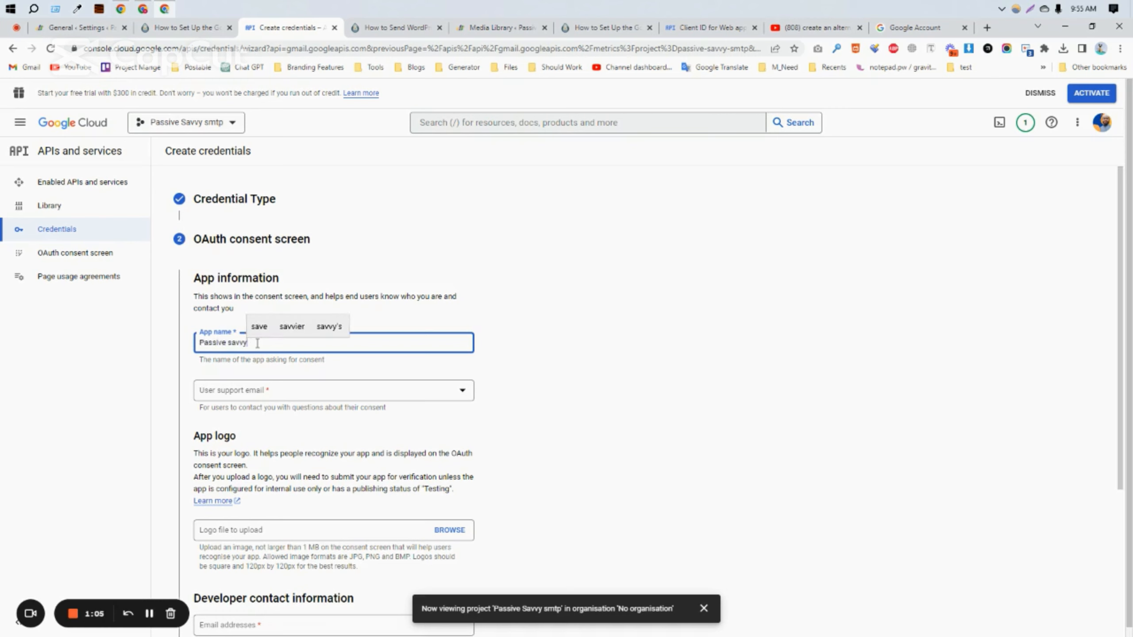
text(.com)
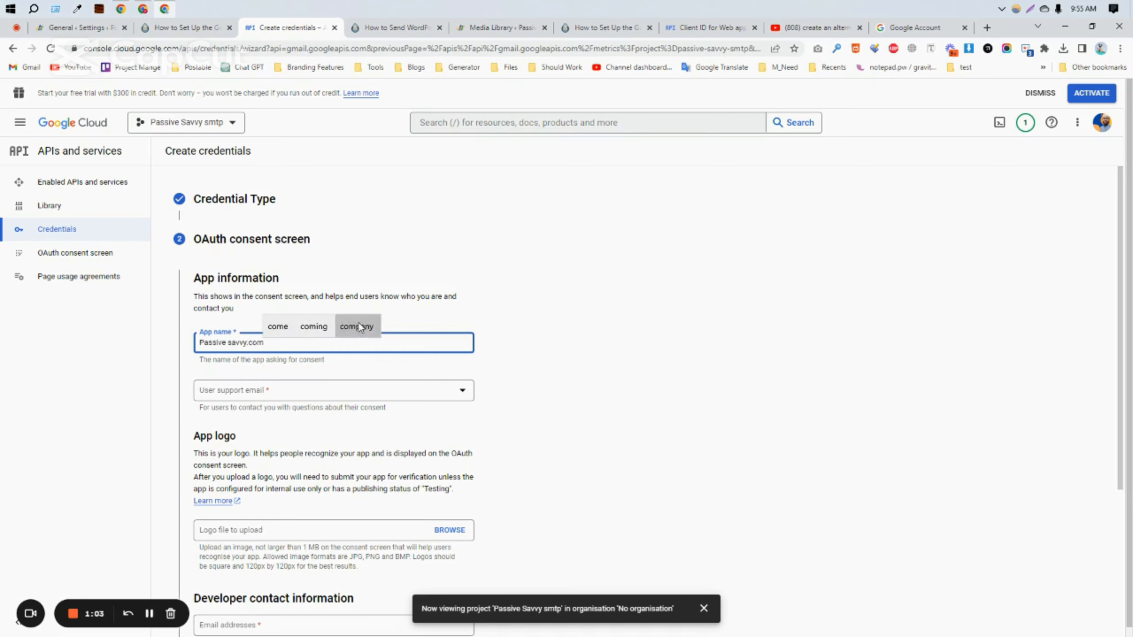
click(291, 396)
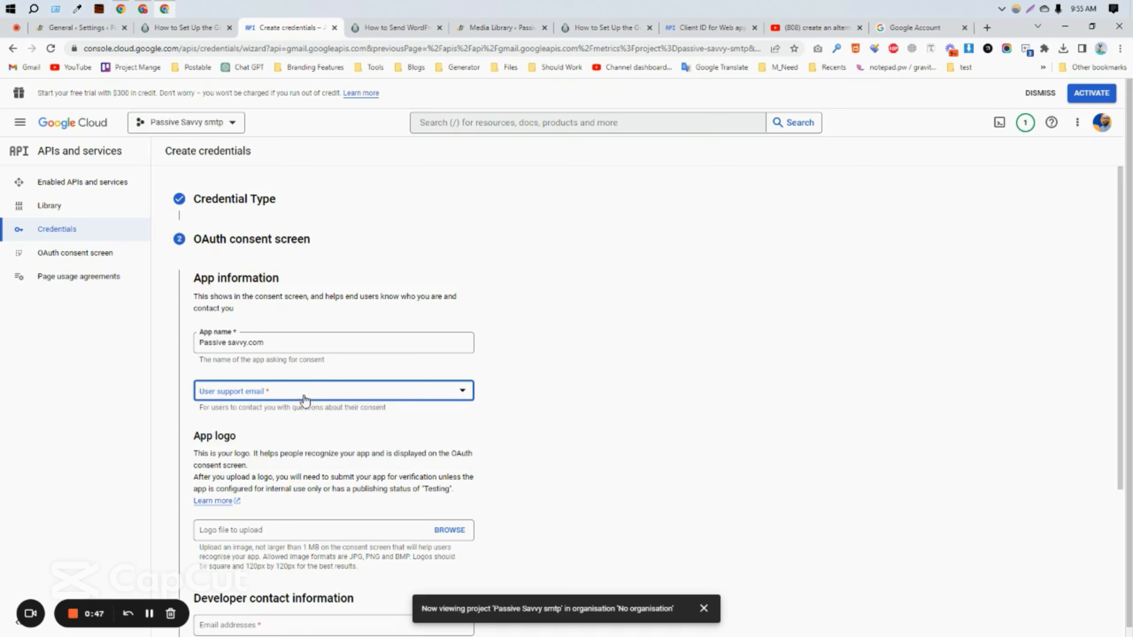
Step: Set the account's email as support email and upload cropped-logo-1.png as the app logo
click(303, 392)
click(303, 399)
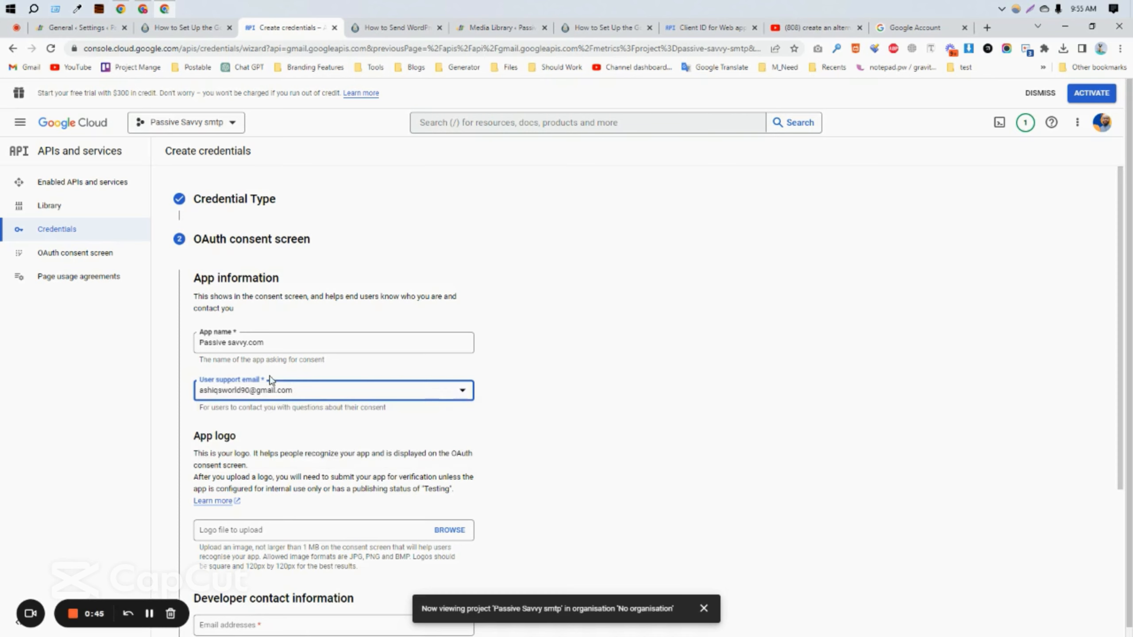
scroll(534, 405, down, 4)
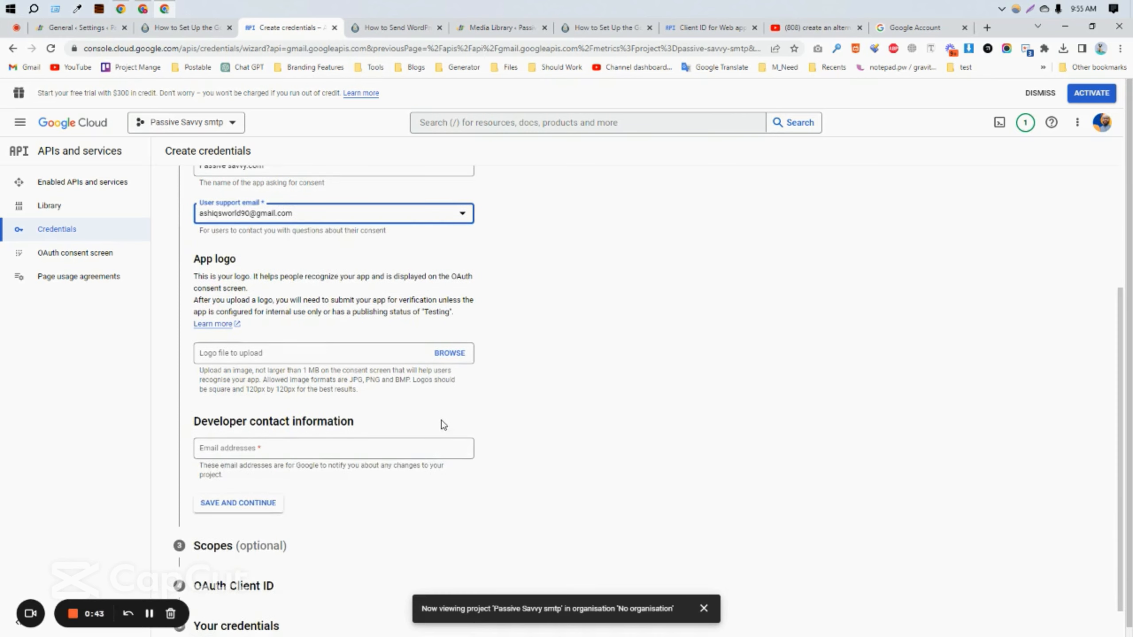
click(448, 353)
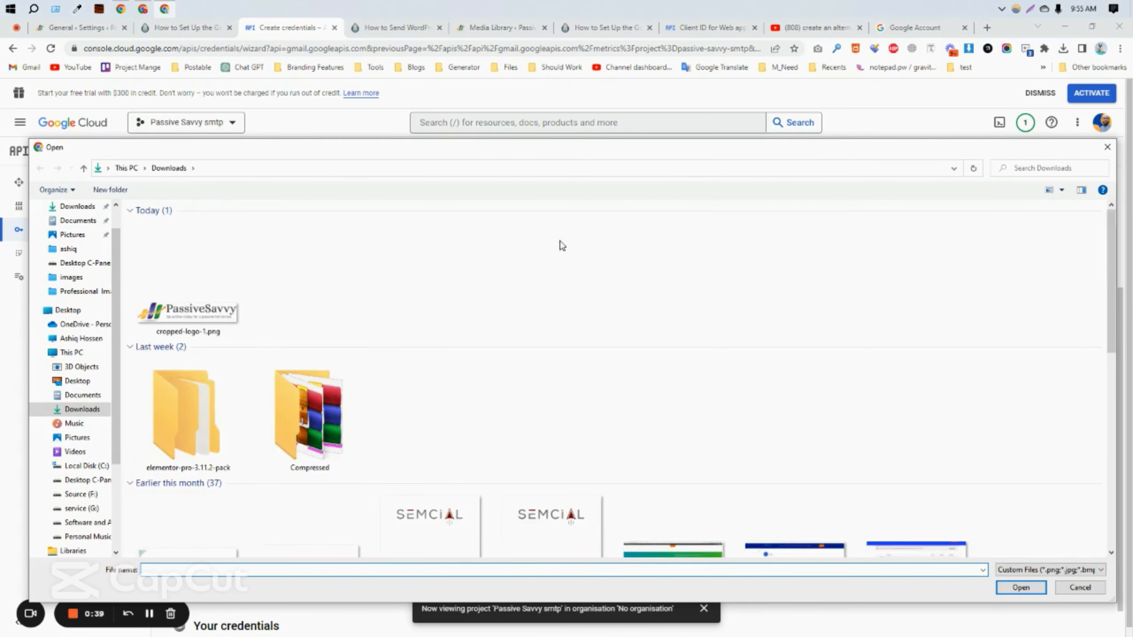
click(186, 332)
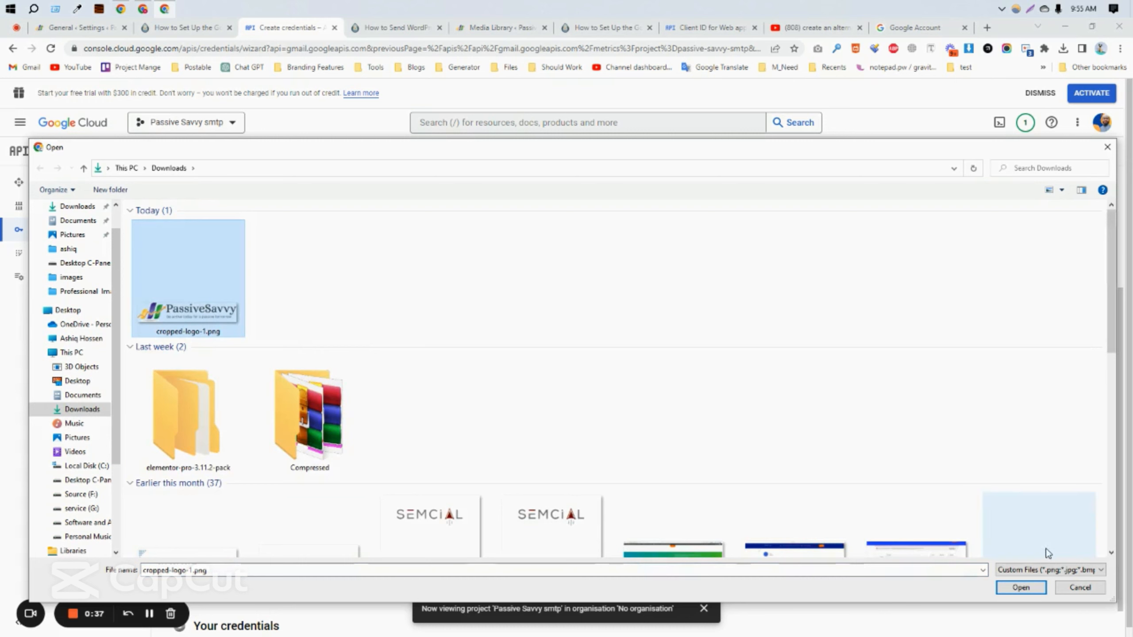
click(1021, 587)
Step: Fill in the developer contact email and save the consent screen
scroll(464, 418, down, 3)
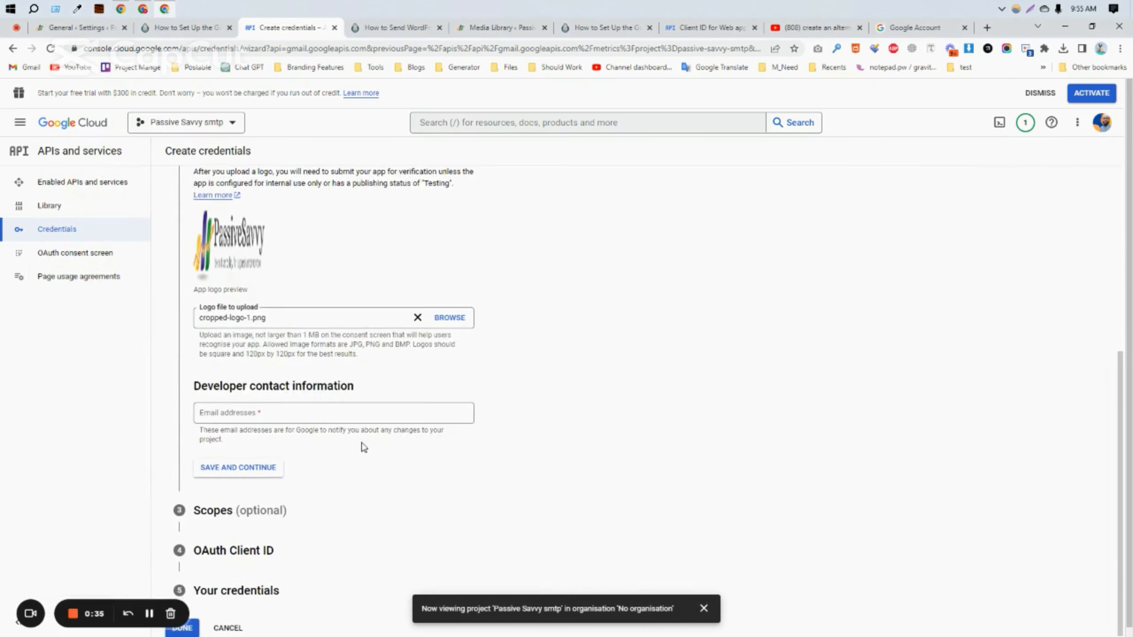
click(288, 400)
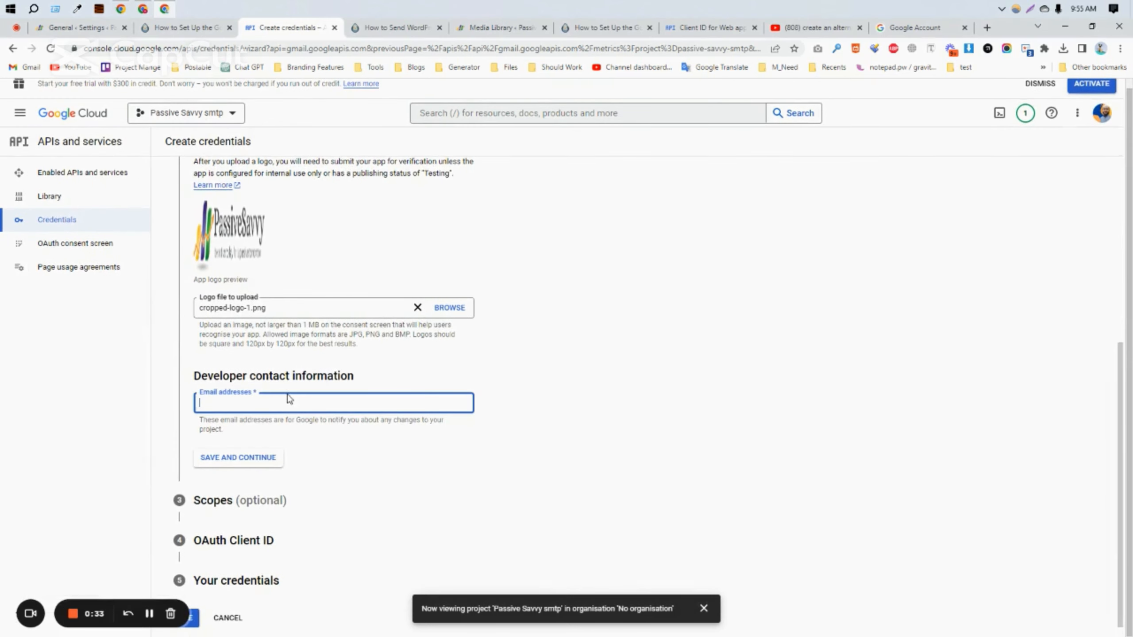
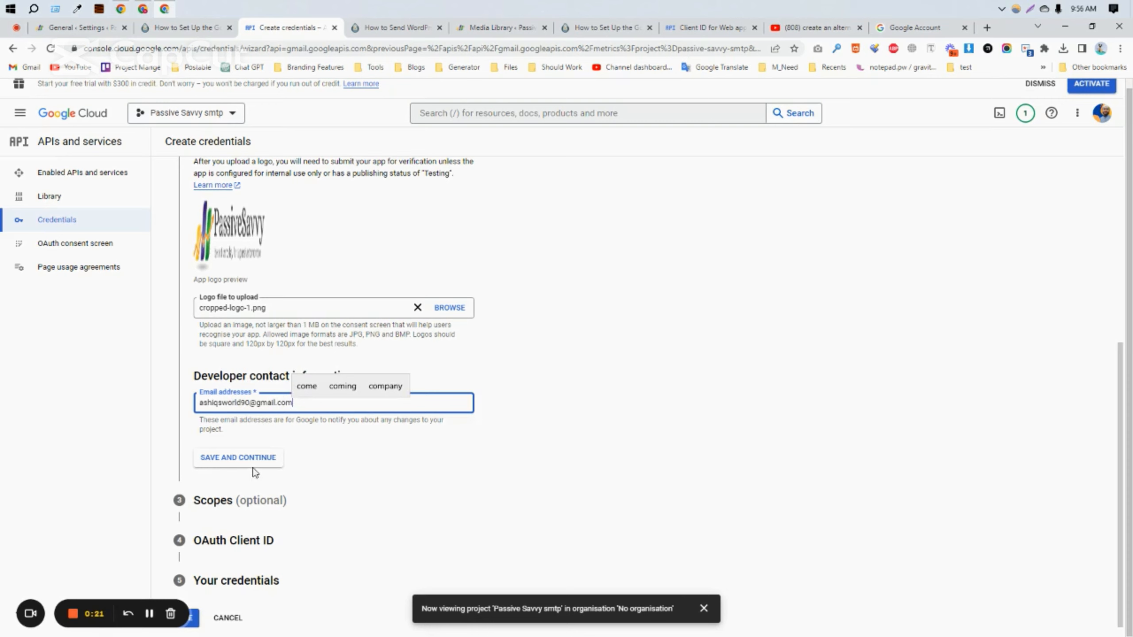
click(254, 468)
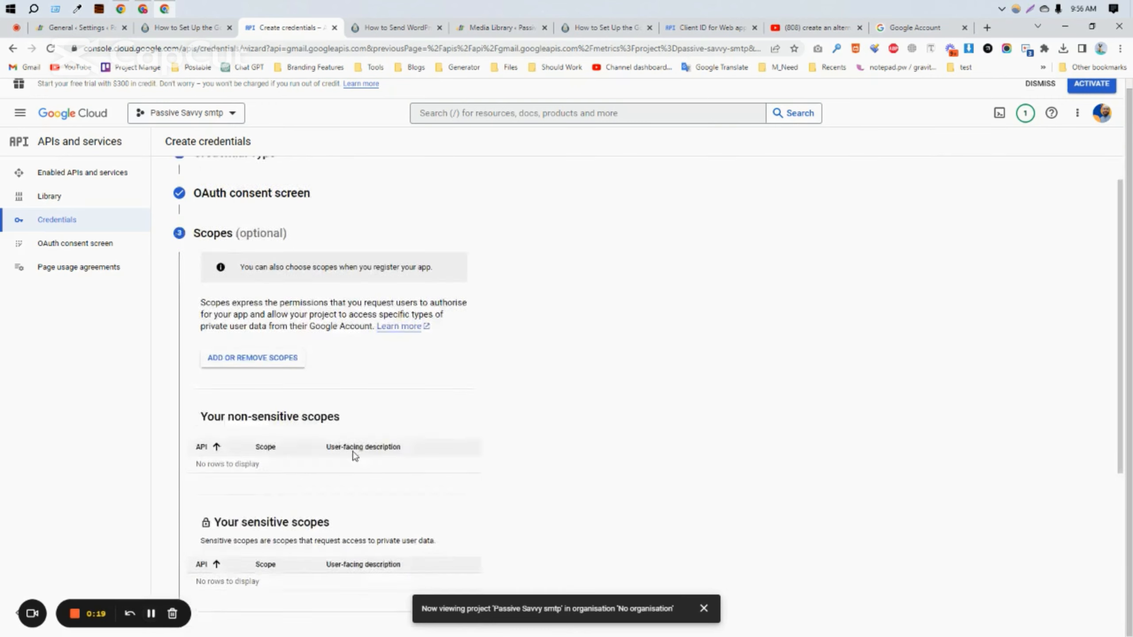
Step: Skip Scopes and set the OAuth client's application type to Web application, named Web client 1
click(242, 500)
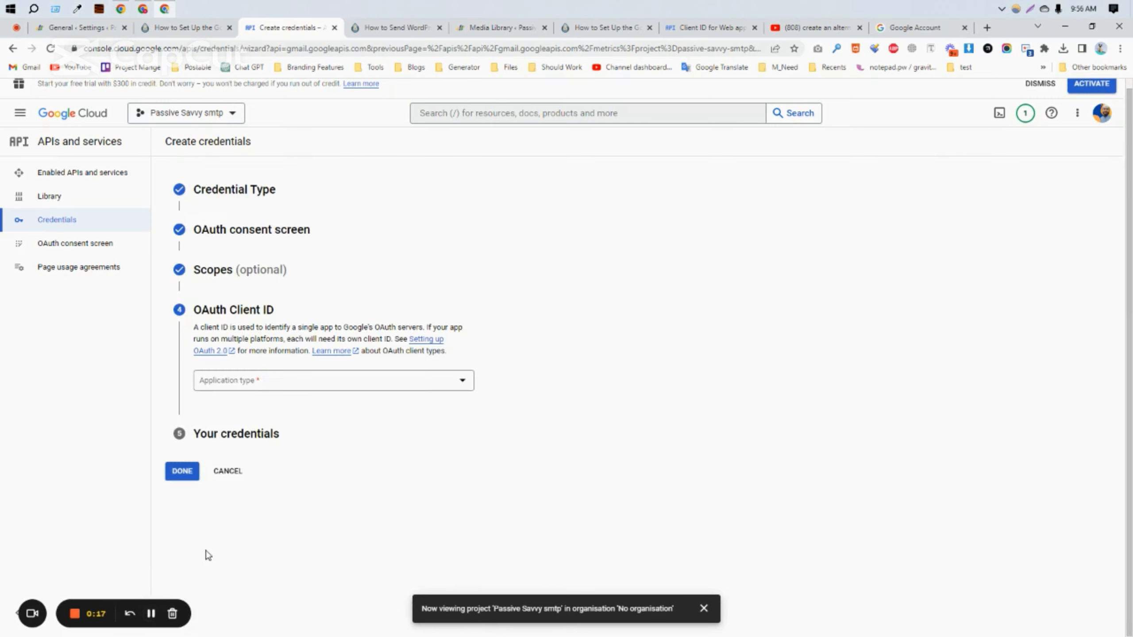
click(151, 614)
click(274, 380)
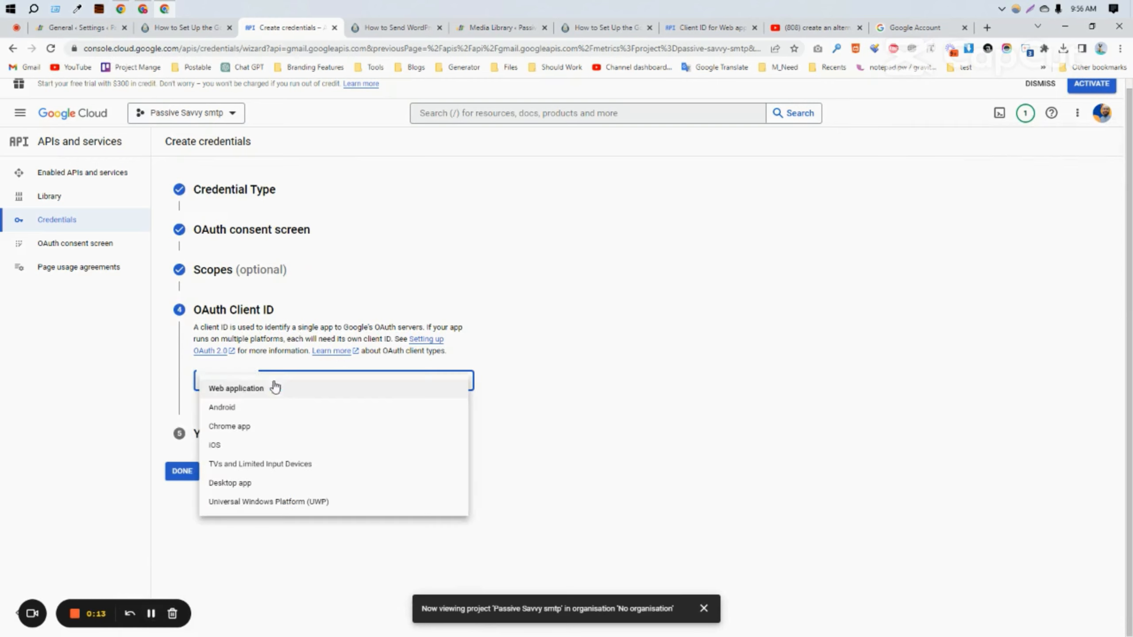
click(229, 389)
scroll(249, 514, down, 4)
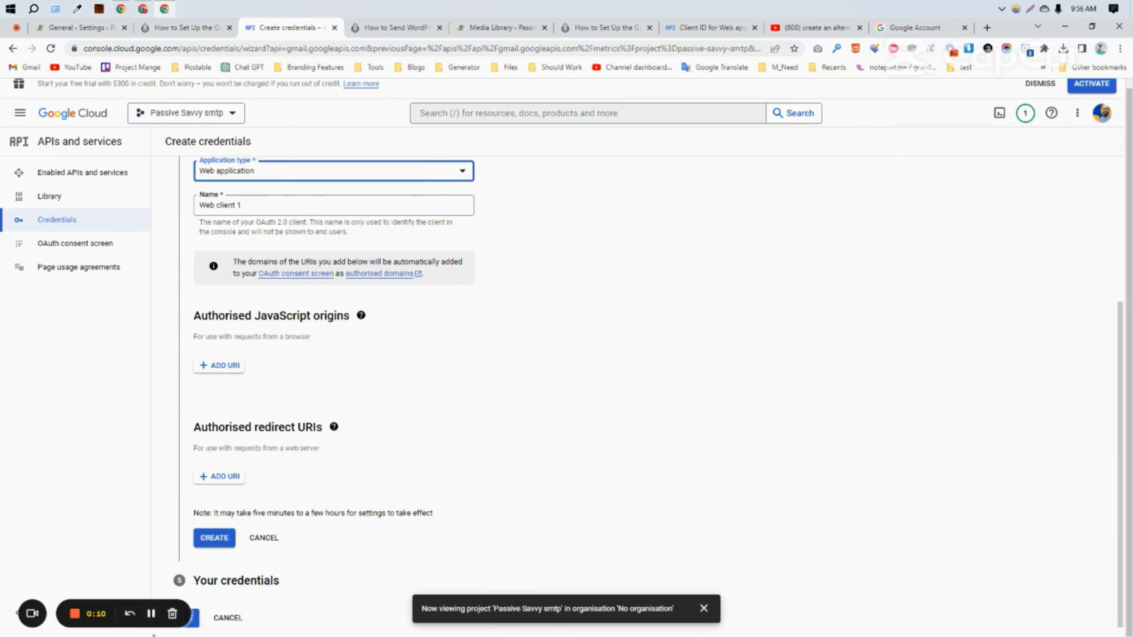
click(151, 615)
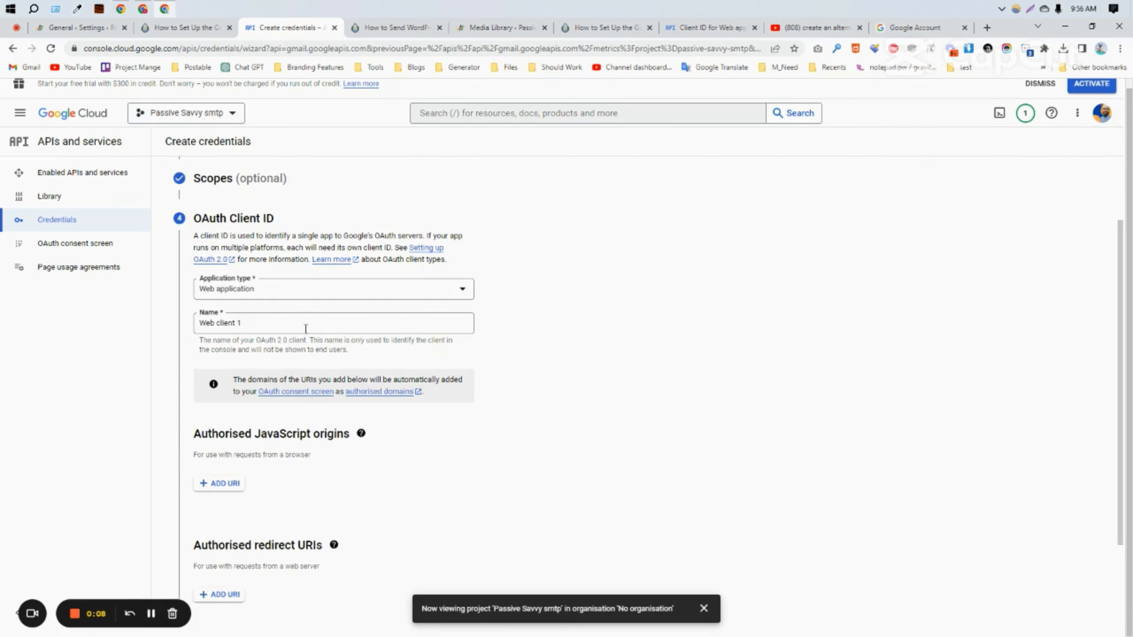
triple_click(258, 318)
Step: Add an empty Authorised redirect URI entry, then return to the WordPress settings
scroll(259, 340, down, 3)
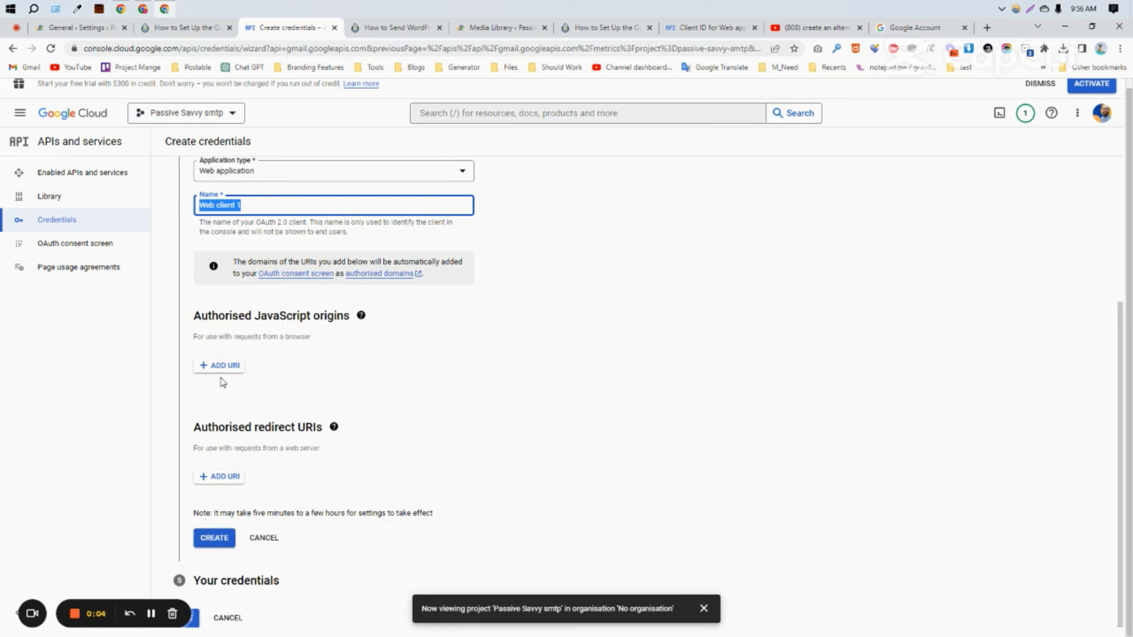
click(233, 477)
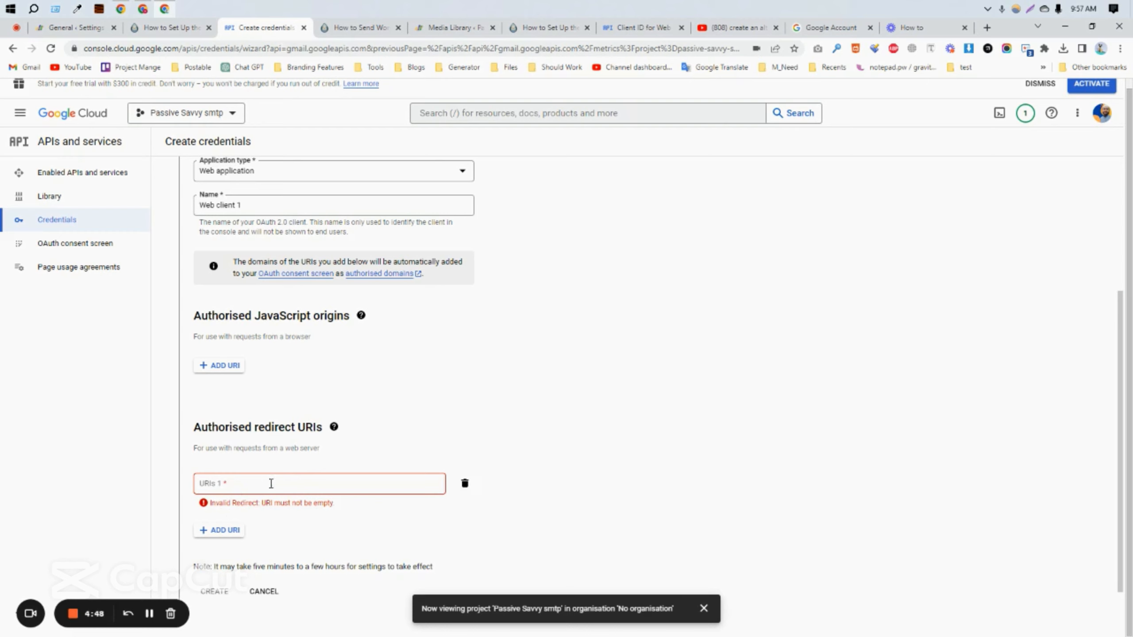
click(466, 486)
click(217, 476)
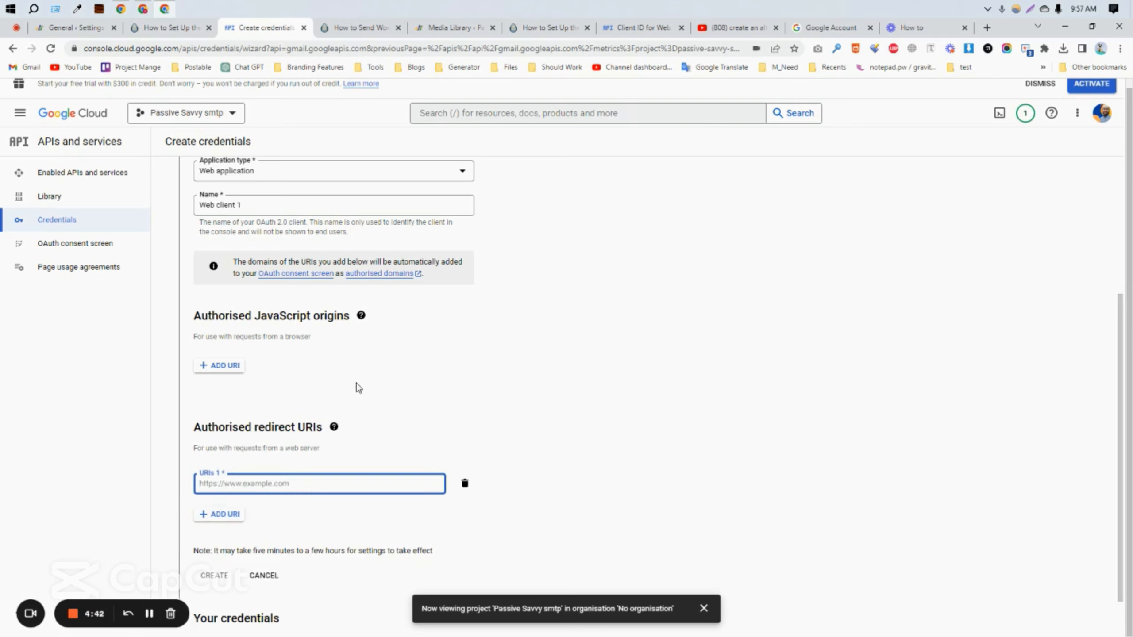
click(67, 27)
scroll(230, 312, down, 4)
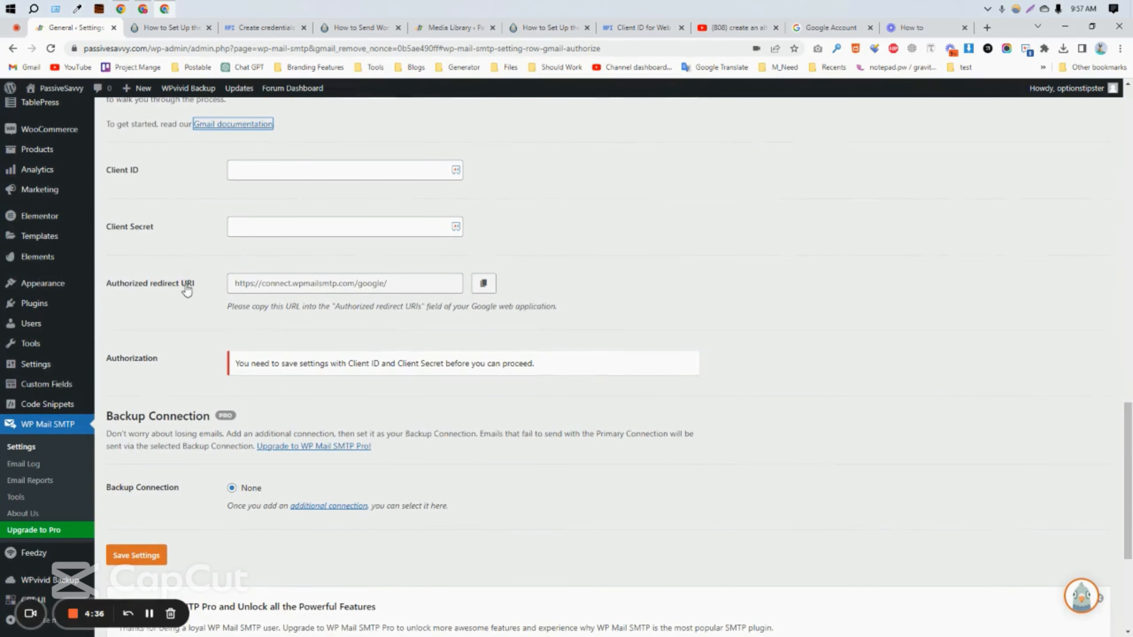
click(411, 288)
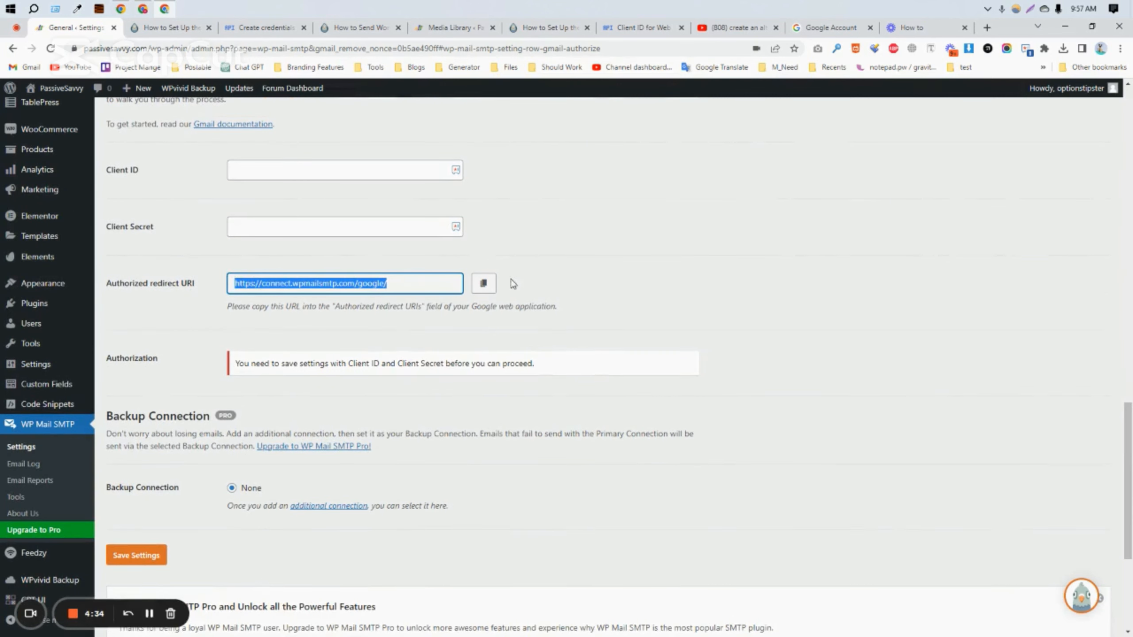
click(488, 290)
click(485, 285)
click(263, 27)
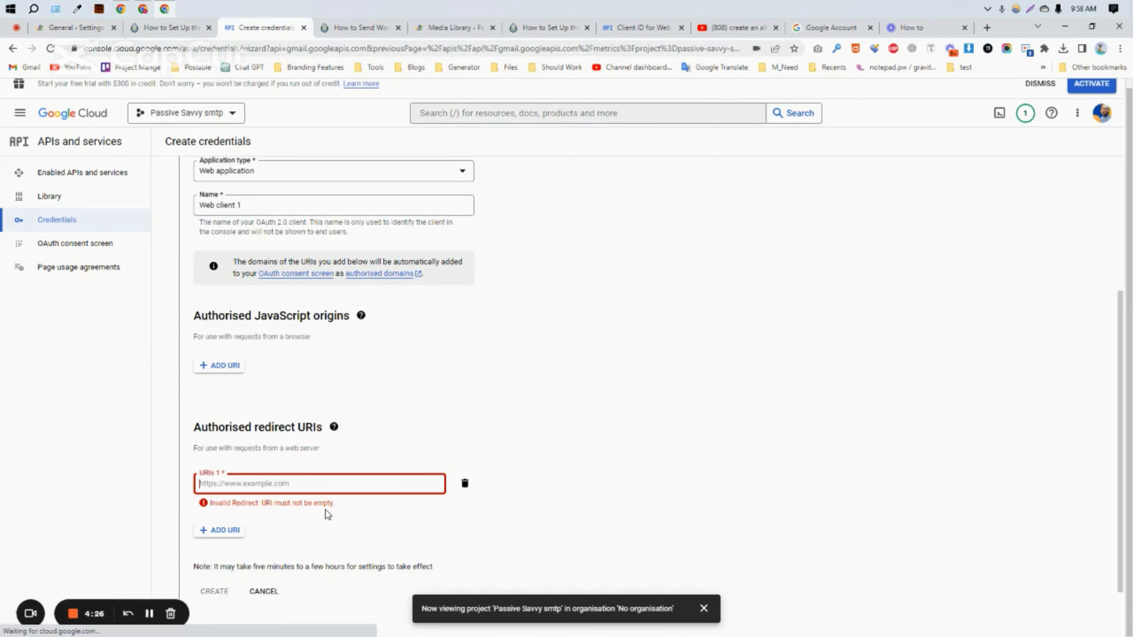
key(ctrl+v)
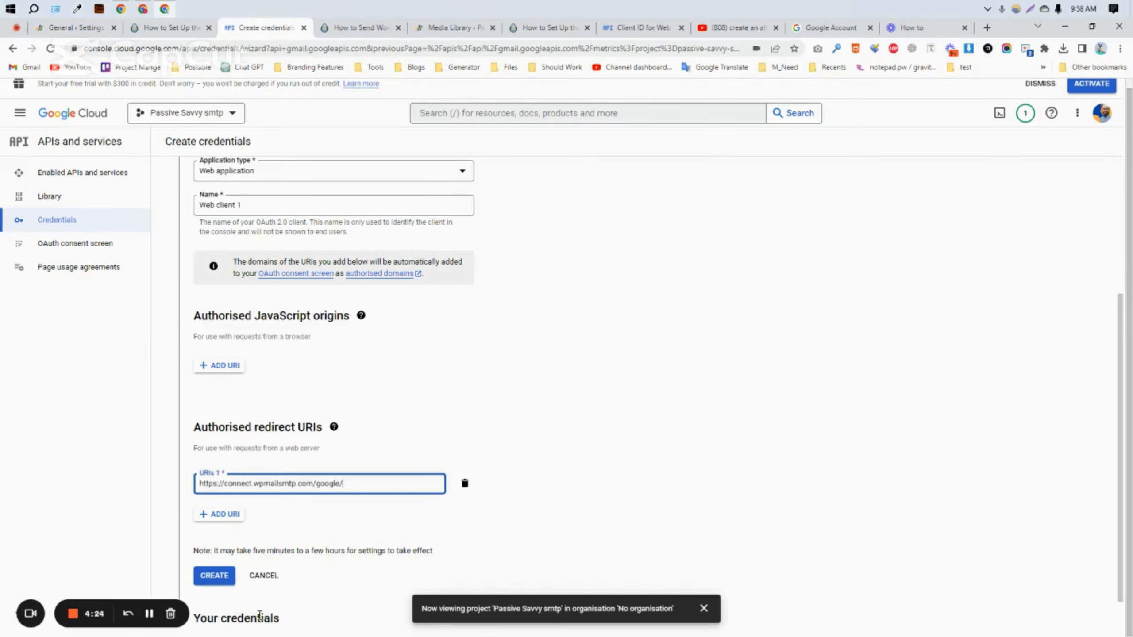
scroll(459, 519, down, 1)
click(215, 537)
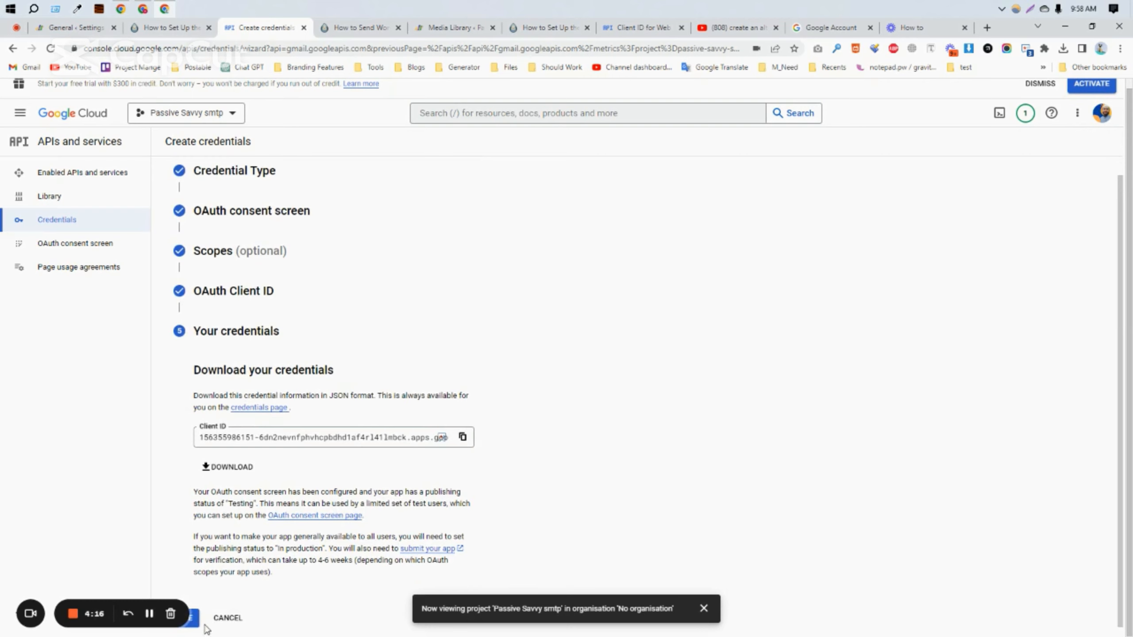
key(ctrl+minus)
key(ctrl+minus)
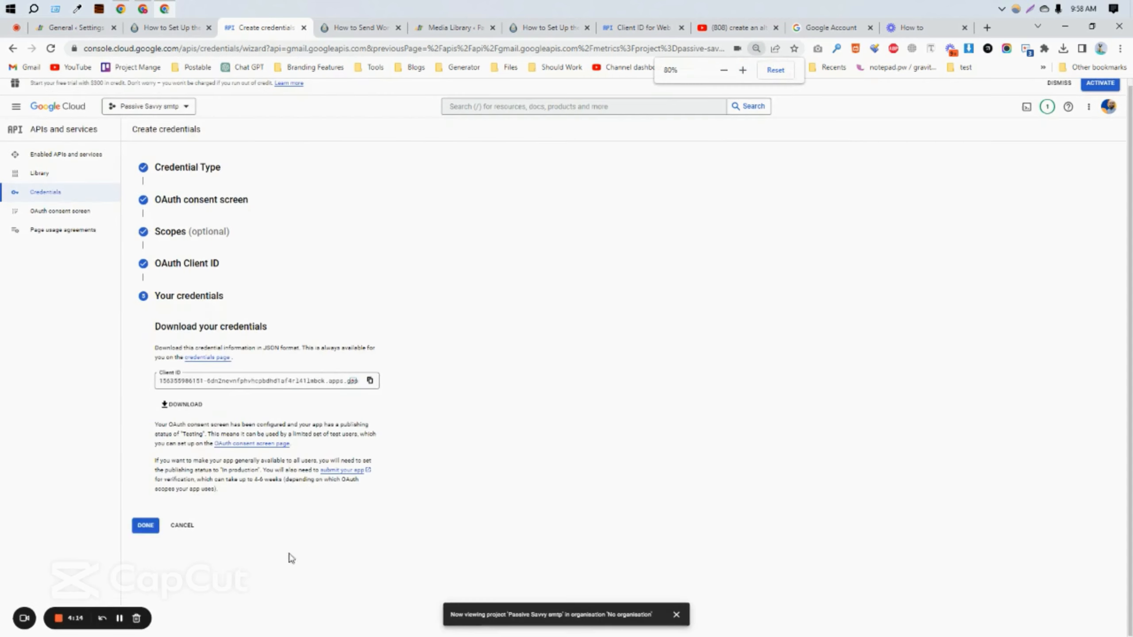
click(151, 528)
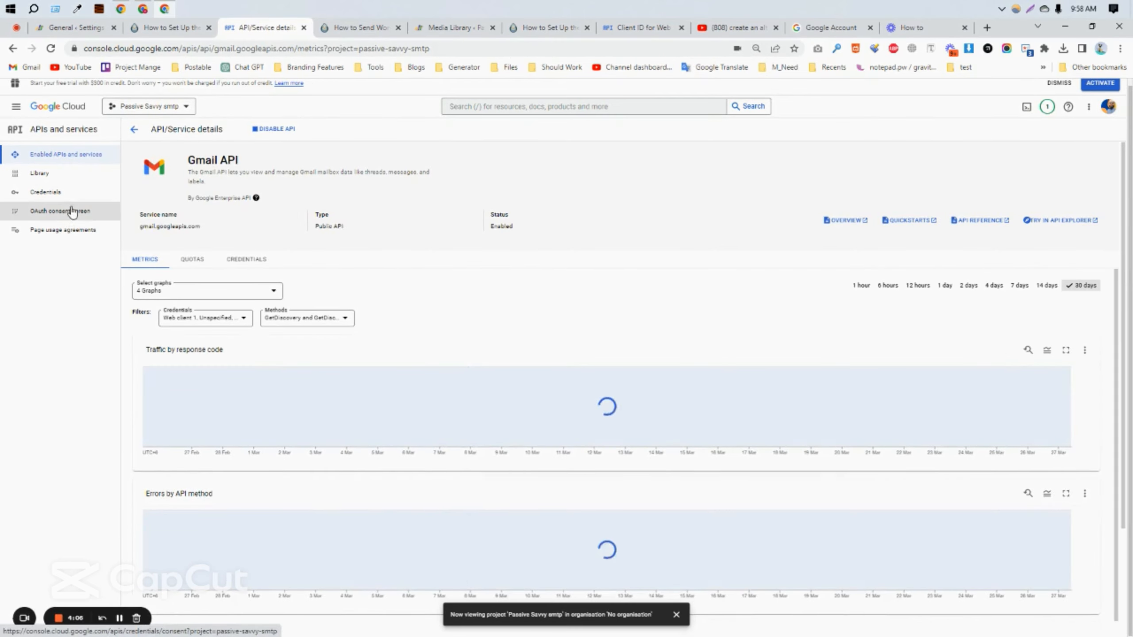
Step: Publish the OAuth consent-screen app to production, then go to the Credentials list
key(ctrl+plus)
key(ctrl+plus)
key(ctrl+plus)
key(ctrl+plus)
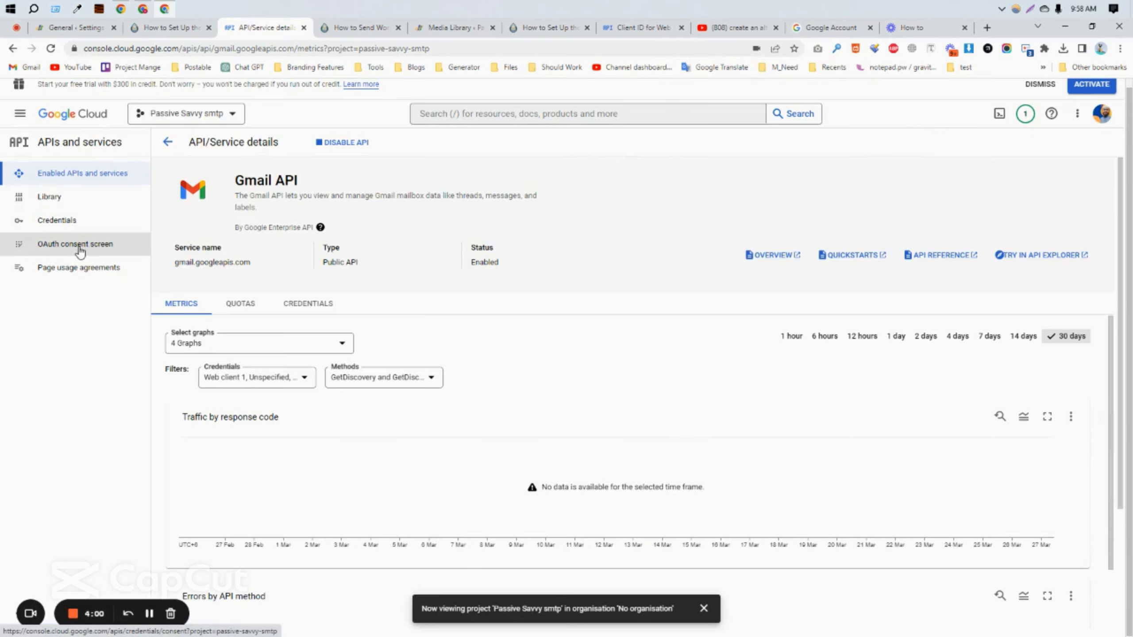
click(86, 252)
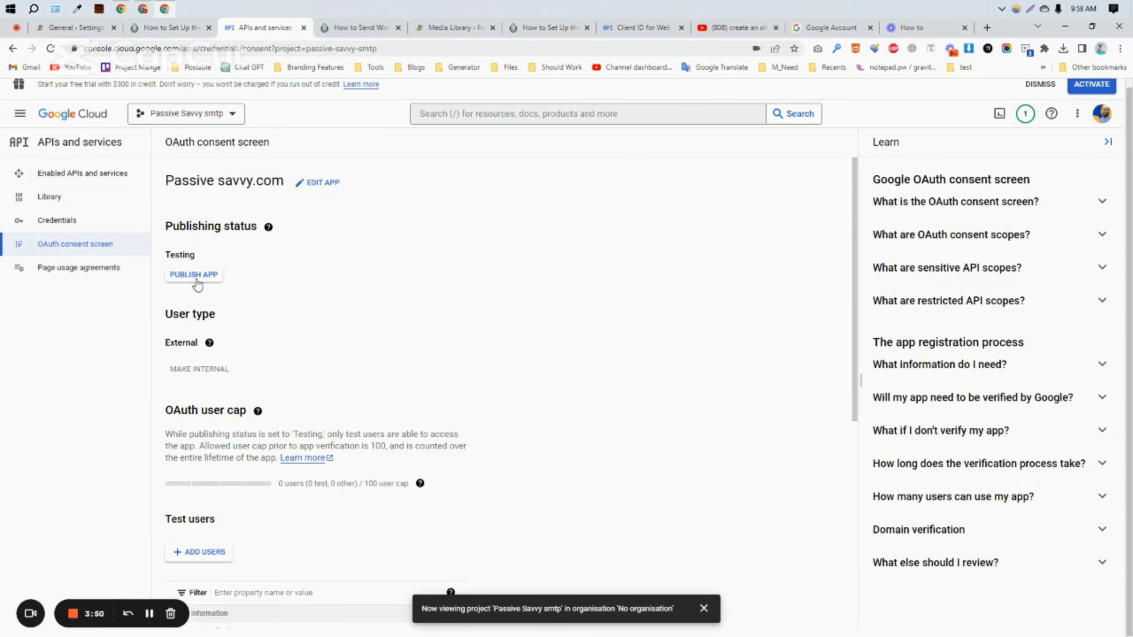
click(197, 281)
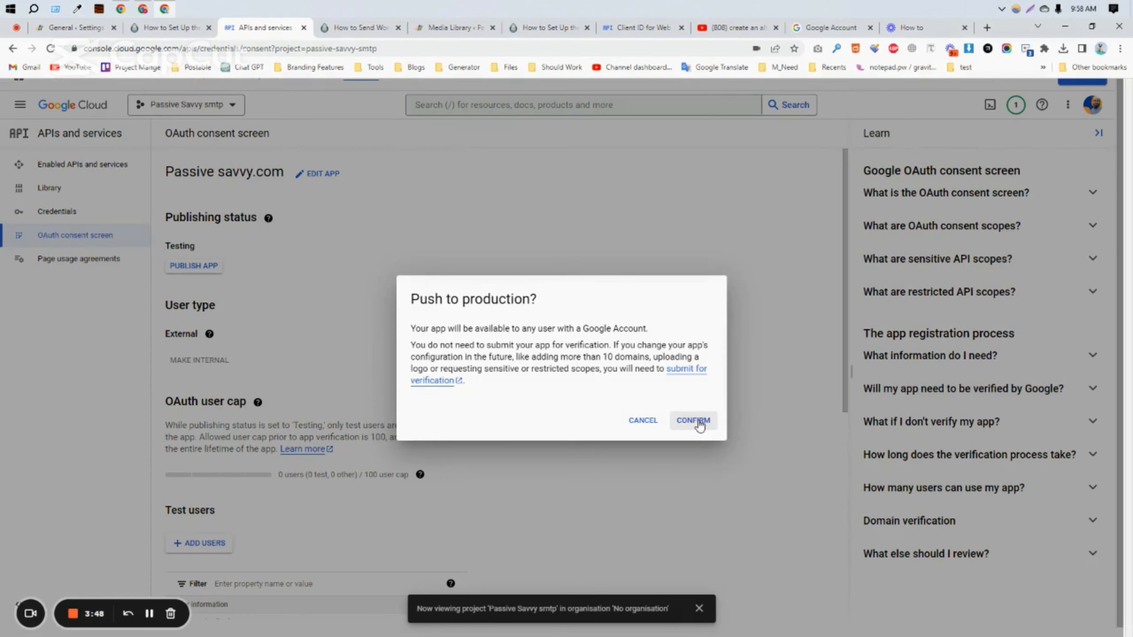
click(699, 421)
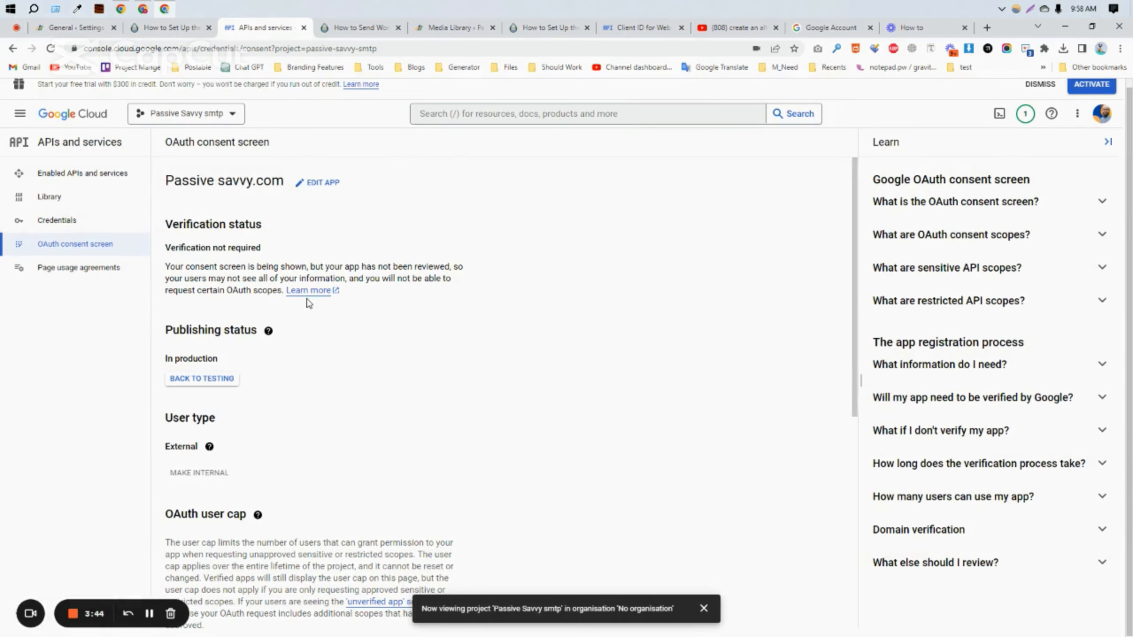
click(50, 227)
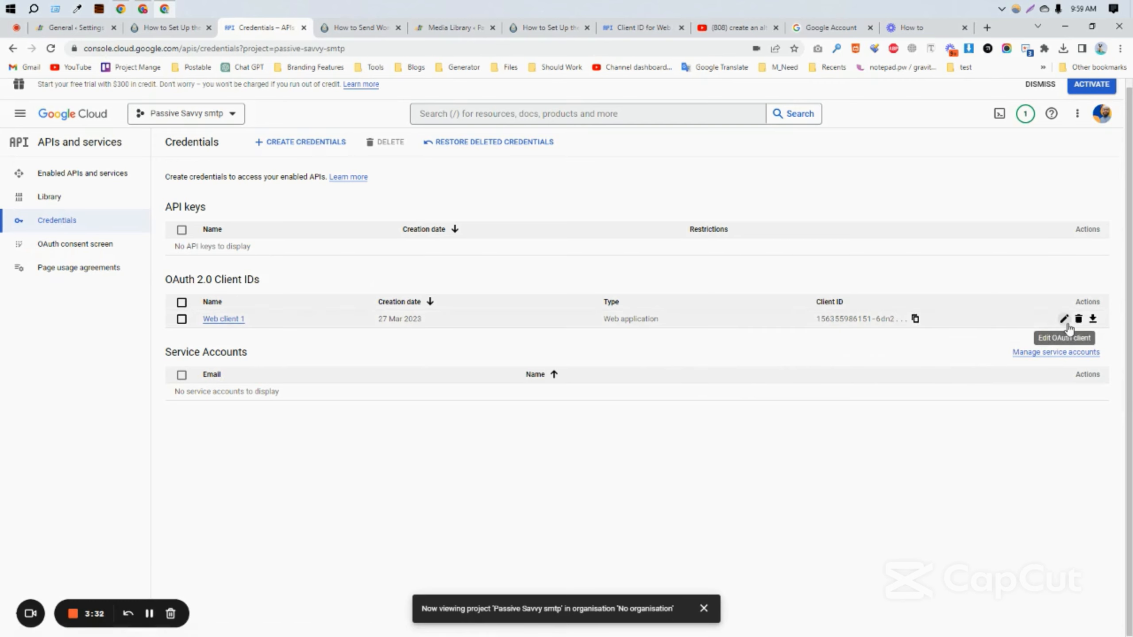
Step: Copy Web client 1's client ID and paste it into the WP Mail SMTP Client ID field
click(1065, 320)
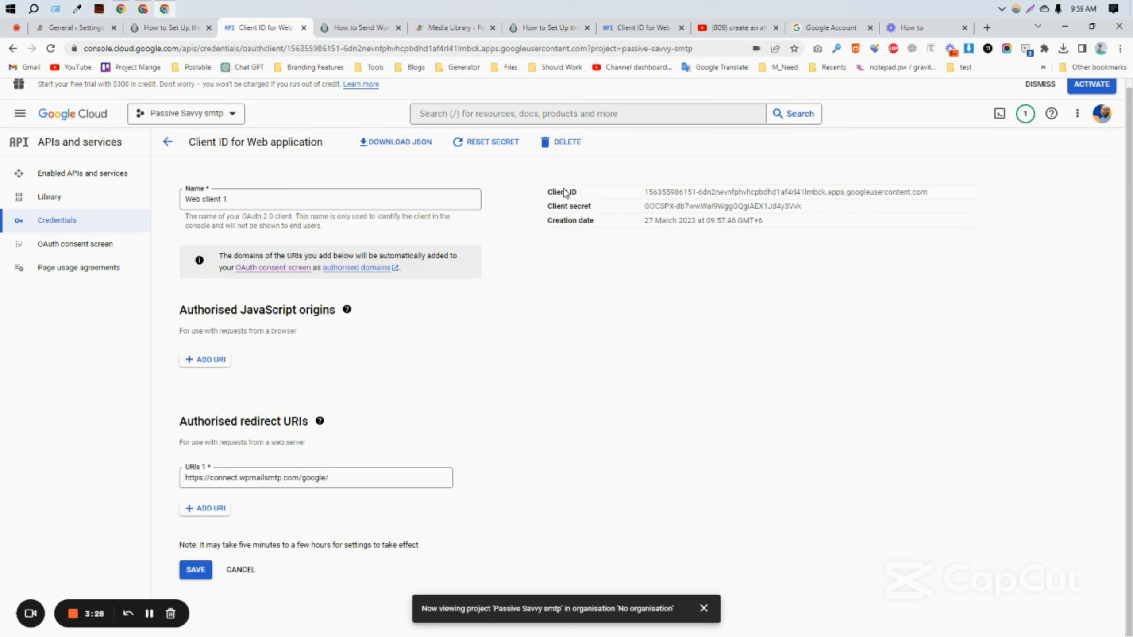
drag(552, 193, 588, 198)
triple_click(670, 192)
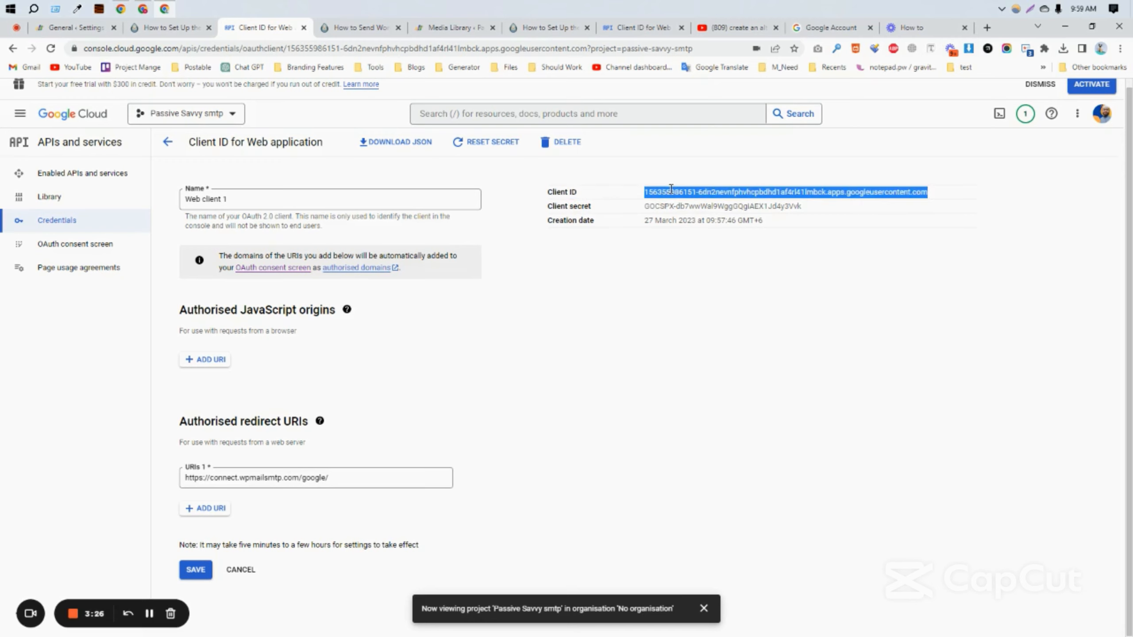
right_click(717, 190)
click(742, 195)
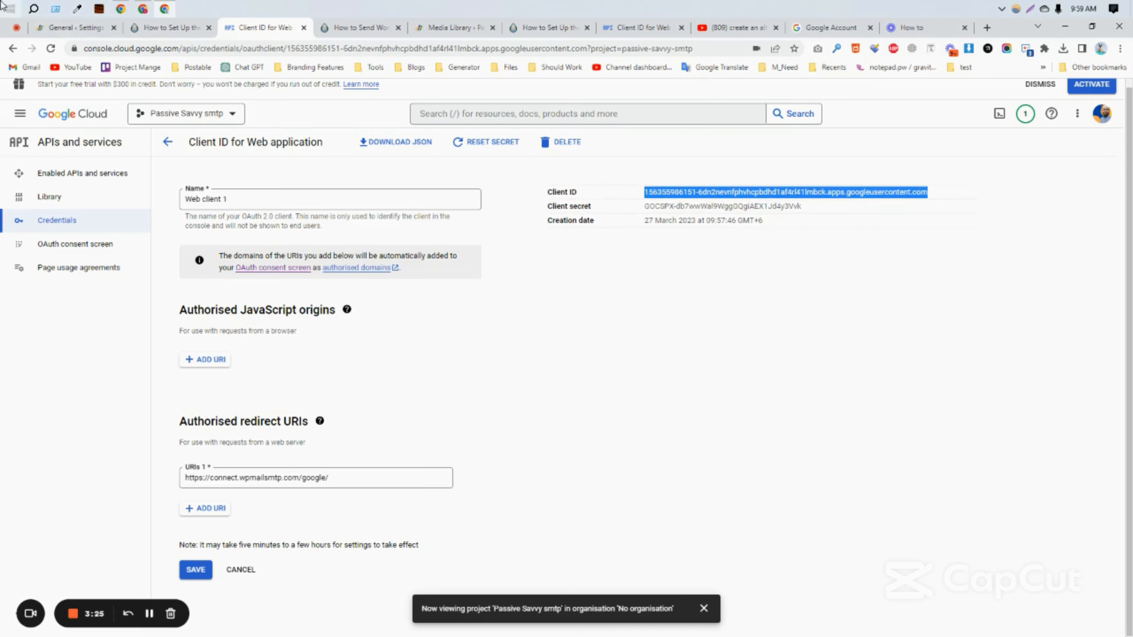
click(90, 32)
click(273, 169)
key(ctrl+v)
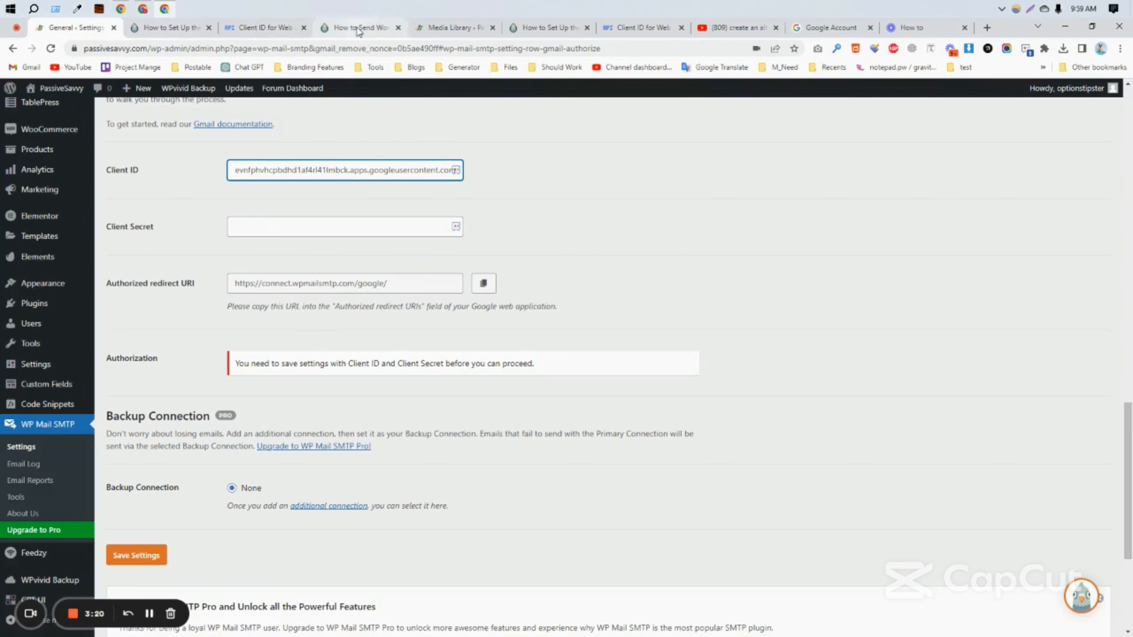
Step: Copy the web client's secret and paste it into the WP Mail SMTP Client Secret field
click(266, 28)
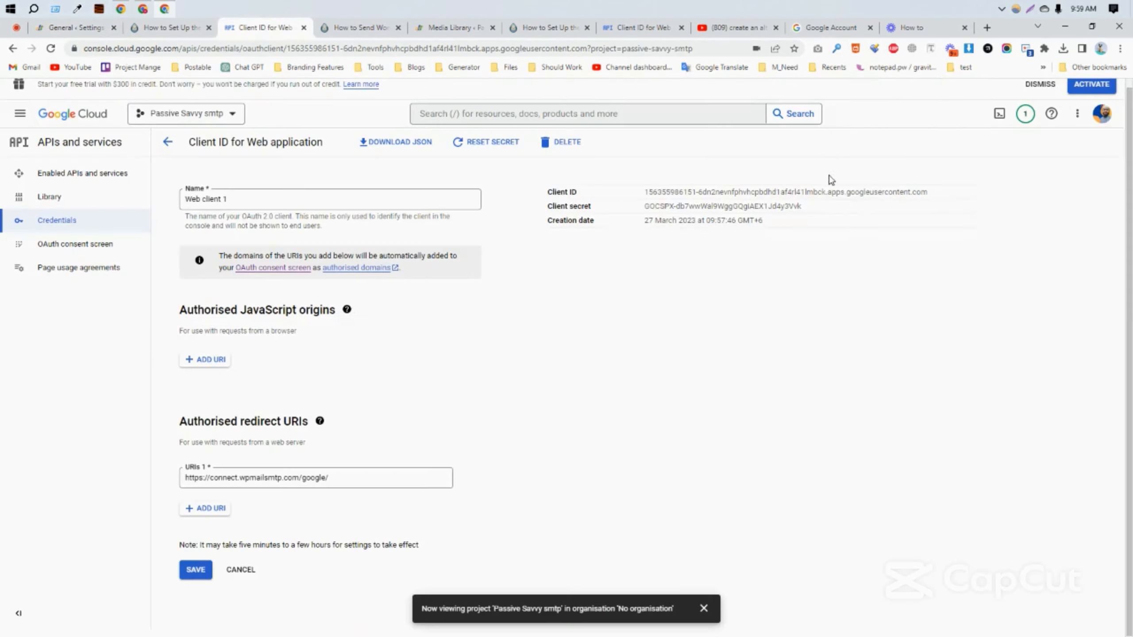
triple_click(673, 206)
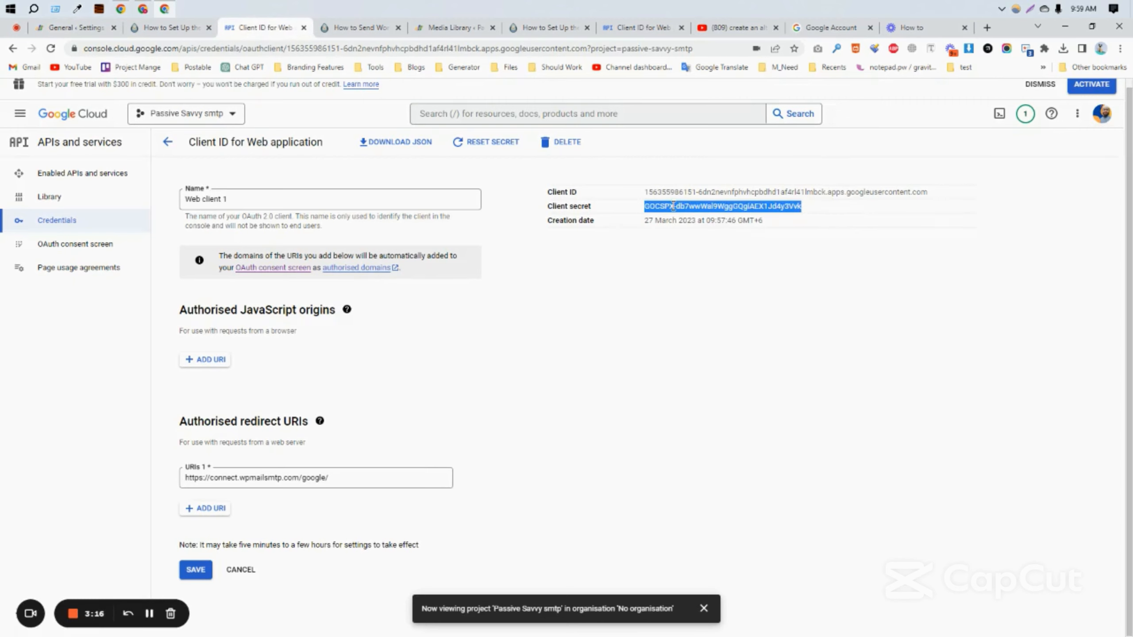
right_click(687, 206)
click(709, 213)
click(50, 31)
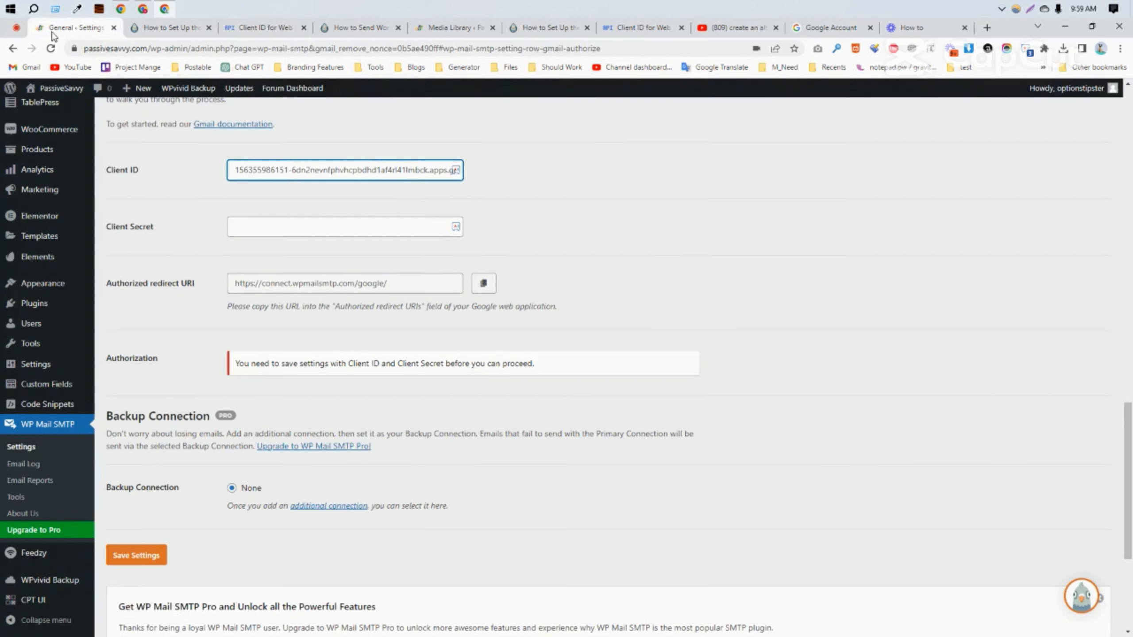
click(282, 232)
key(ctrl+v)
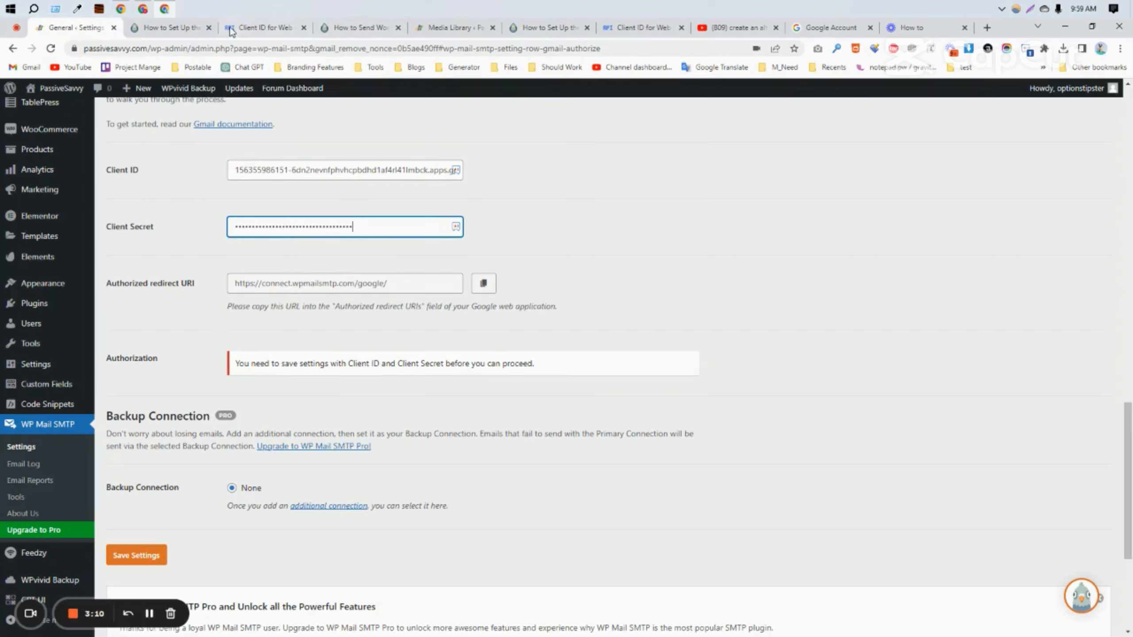
Step: Check the Gmail setup guide and Google client details, then return to WP Mail SMTP settings
click(185, 30)
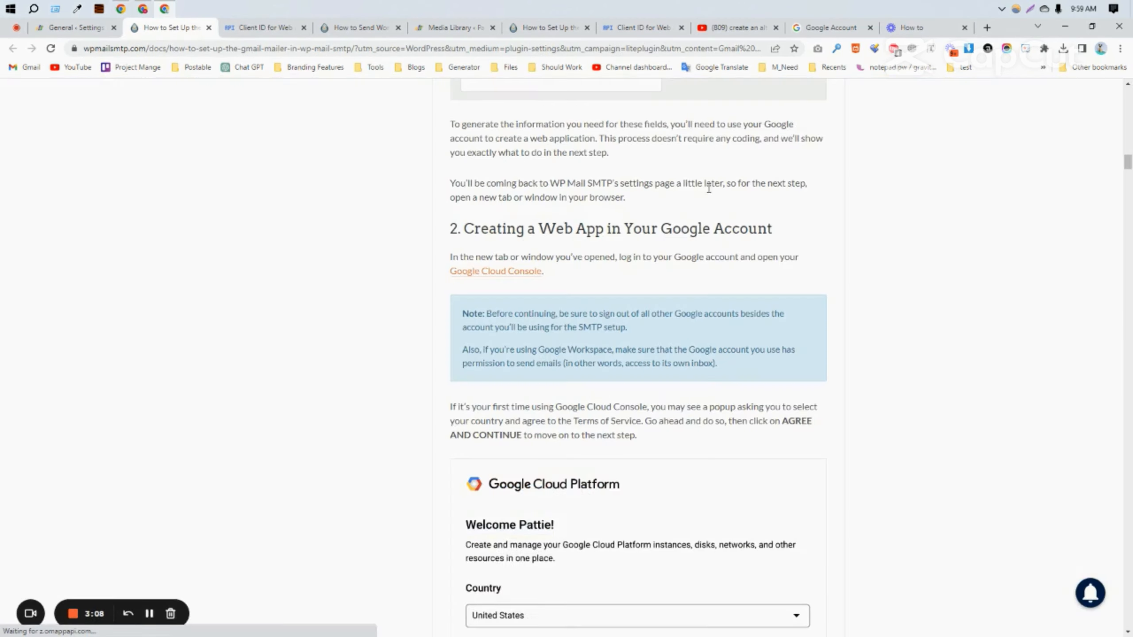
click(261, 28)
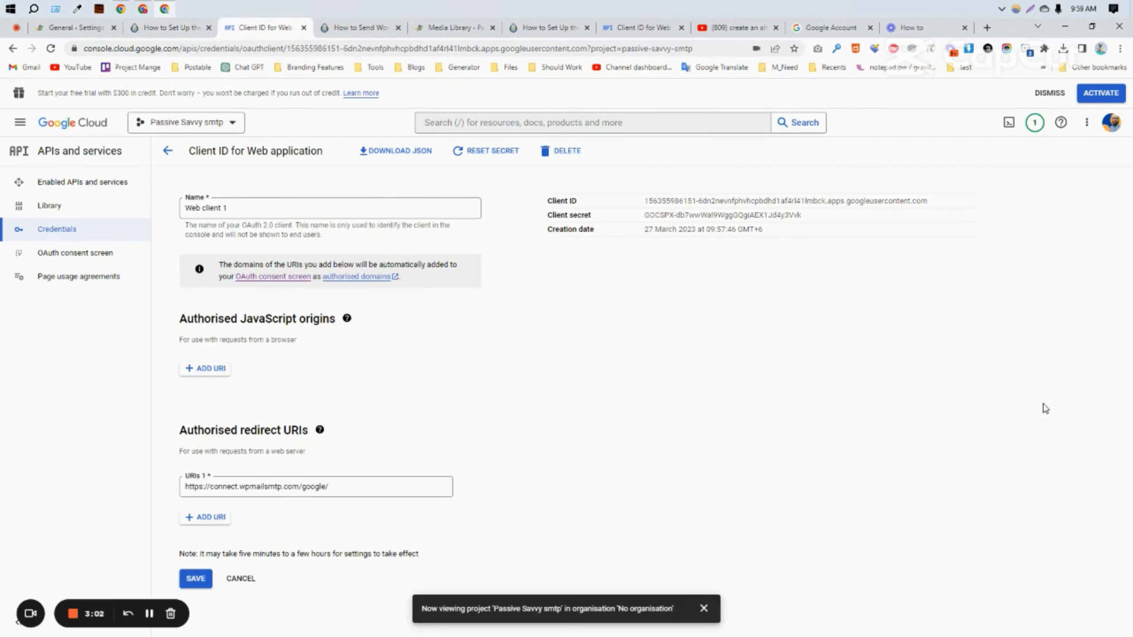
click(70, 32)
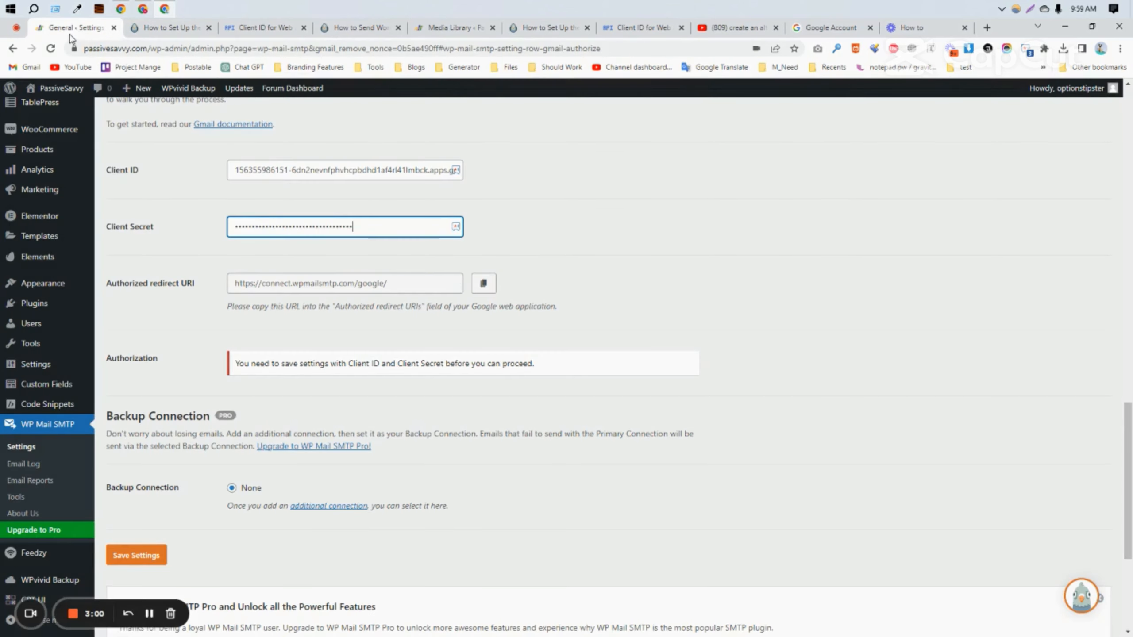
Step: Save the Gmail mailer settings and scroll back to the Authorization row
scroll(376, 336, down, 5)
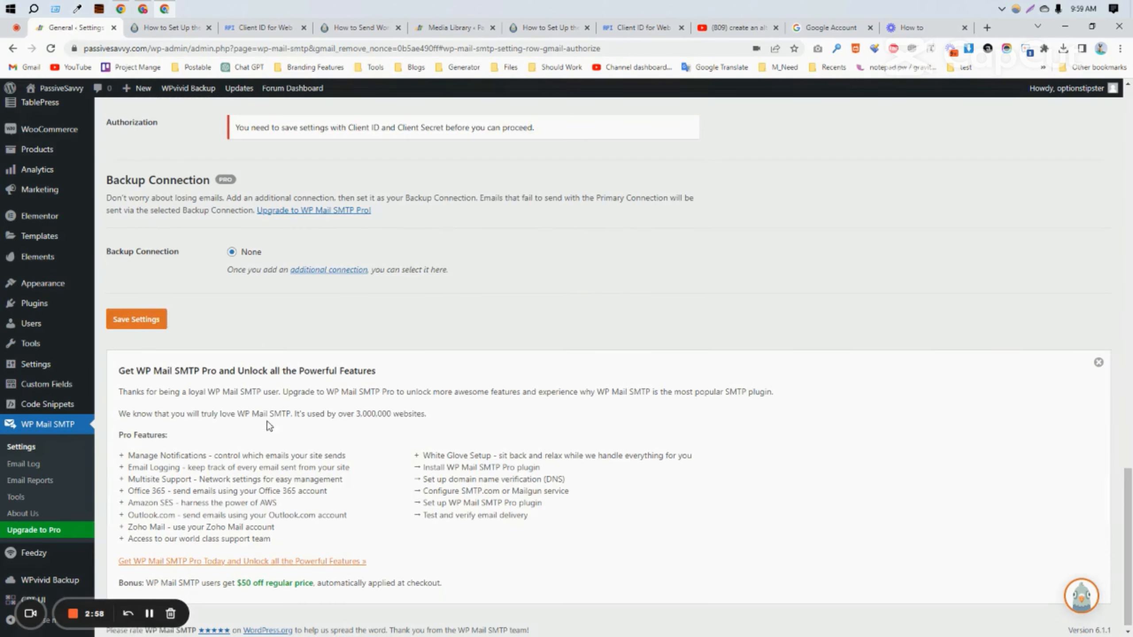
click(136, 325)
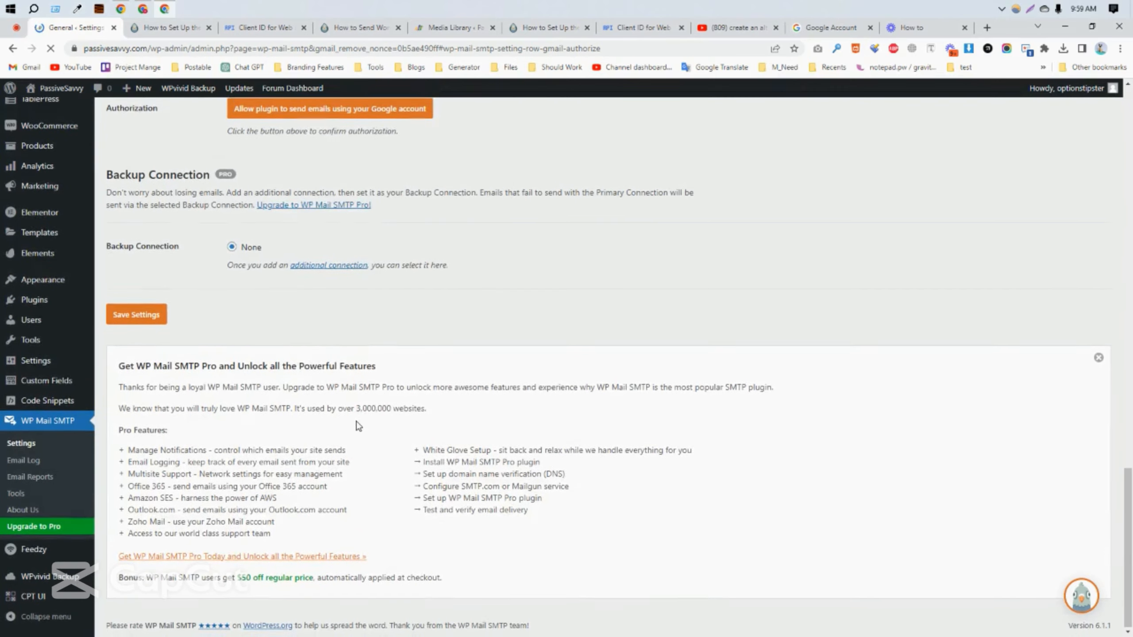
scroll(360, 422, up, 3)
scroll(360, 420, up, 12)
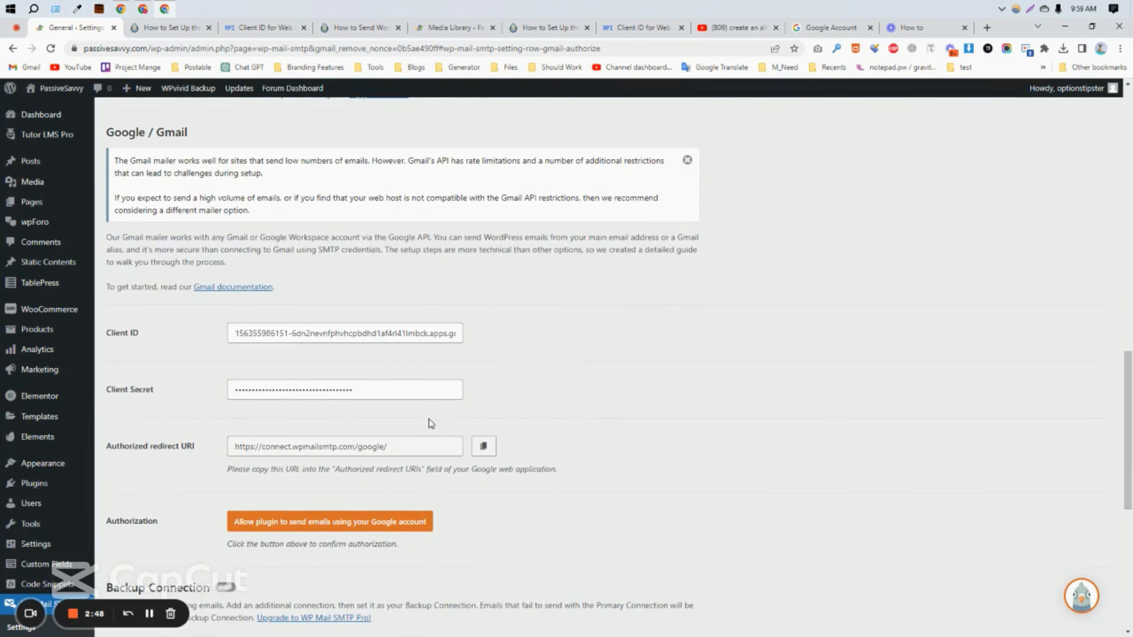
scroll(360, 424, up, 5)
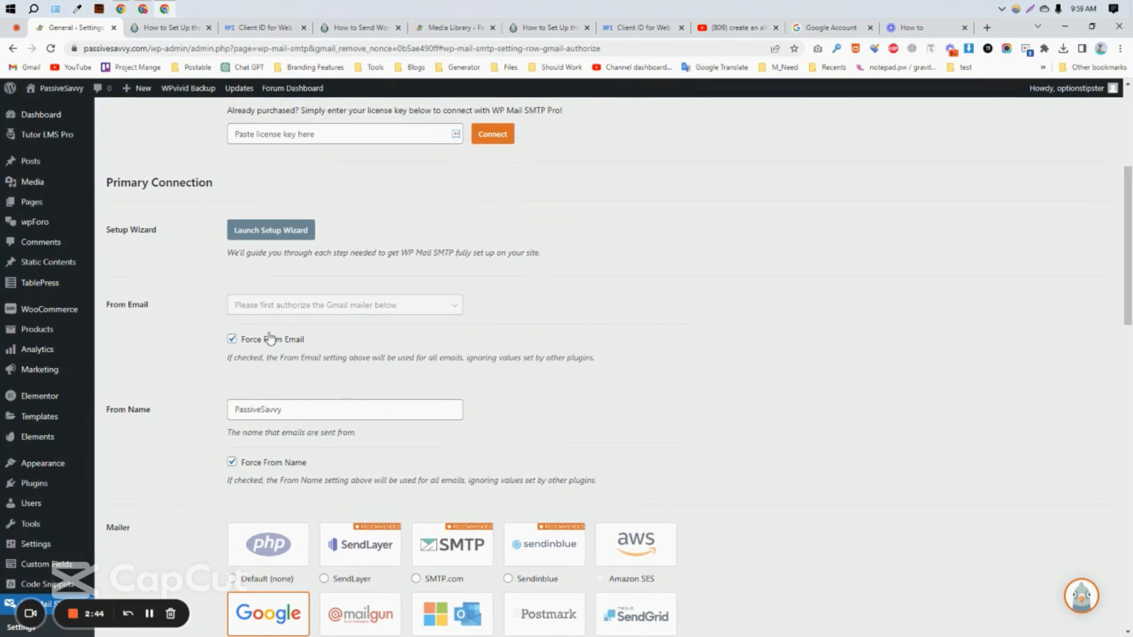
scroll(386, 422, down, 13)
scroll(332, 429, down, 3)
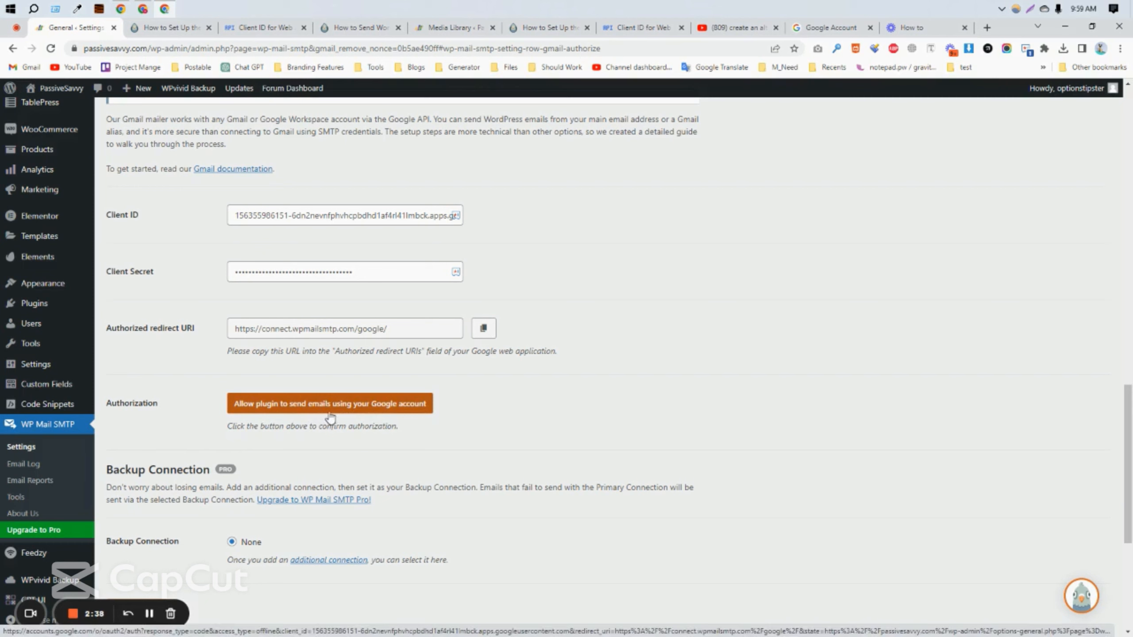
Step: Allow the plugin to send emails via Google and choose the listed Google account
click(386, 407)
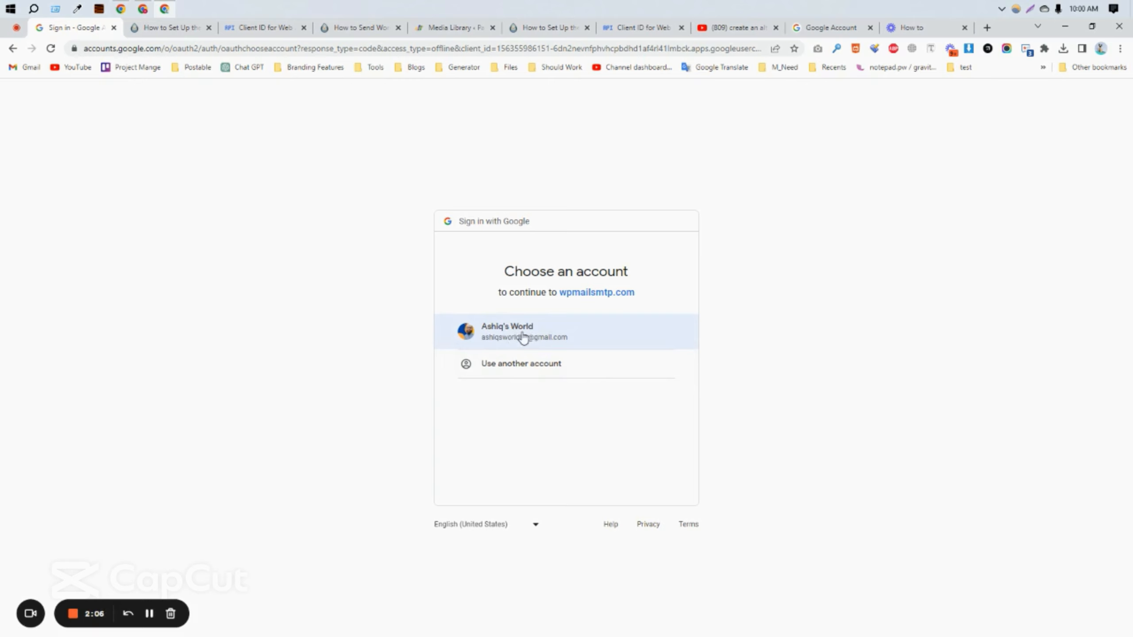
click(523, 338)
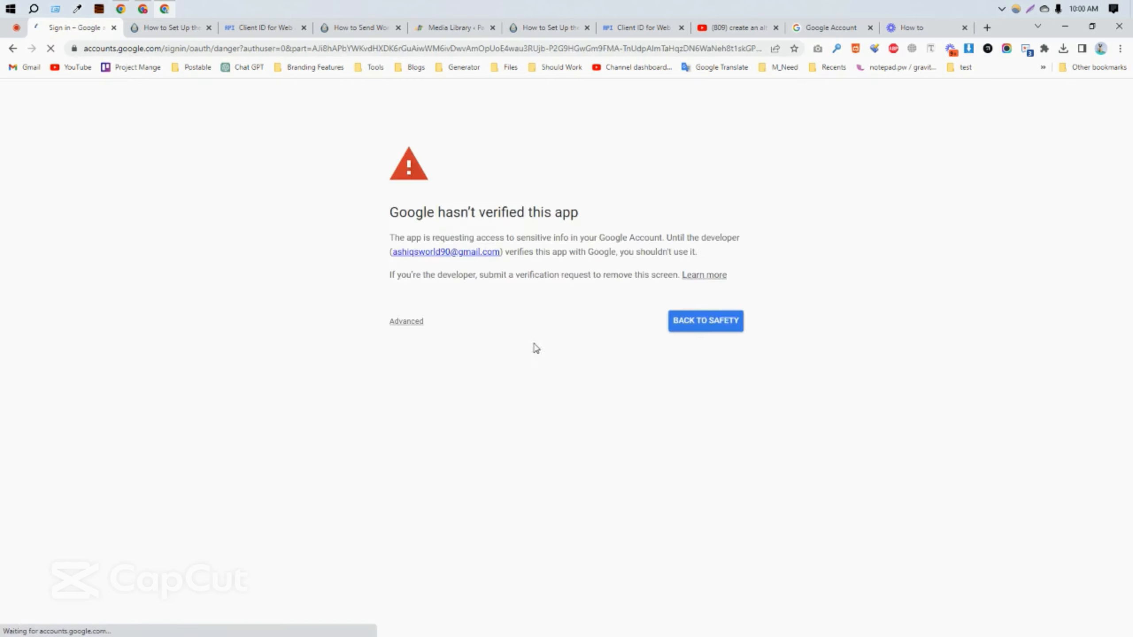